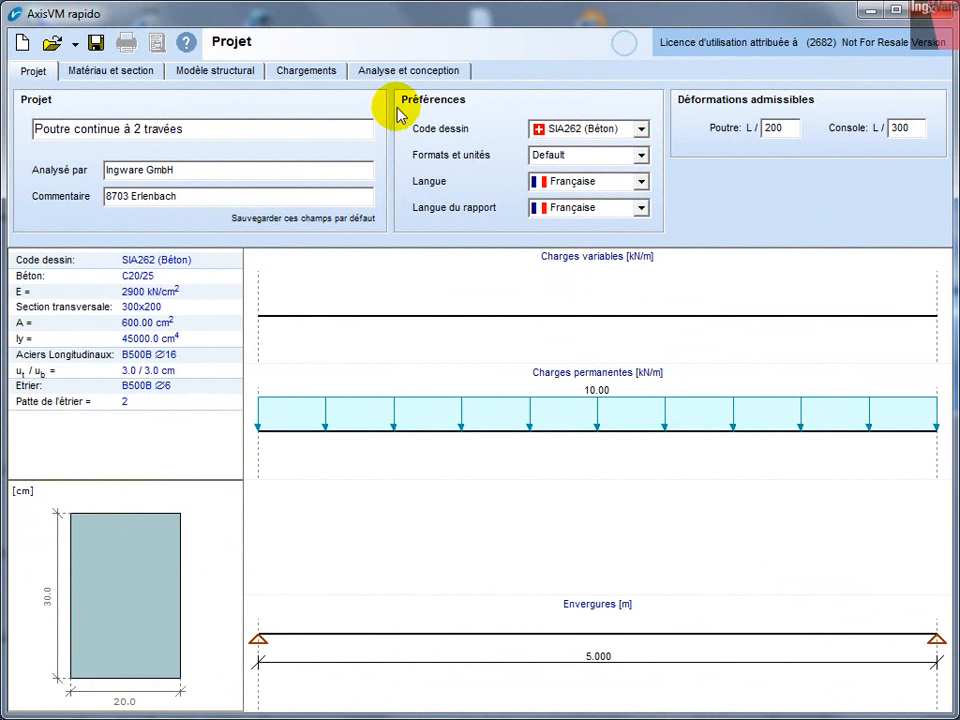
Step: Review the available design codes, interface languages and report languages in the project preferences
left_click(640, 131)
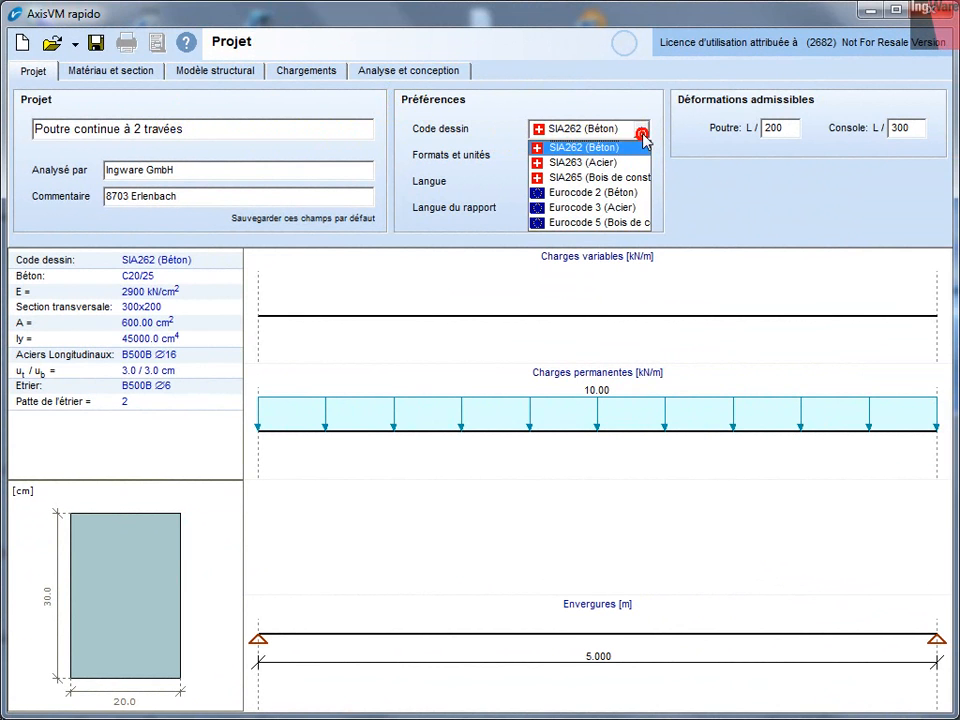
left_click(441, 182)
left_click(641, 183)
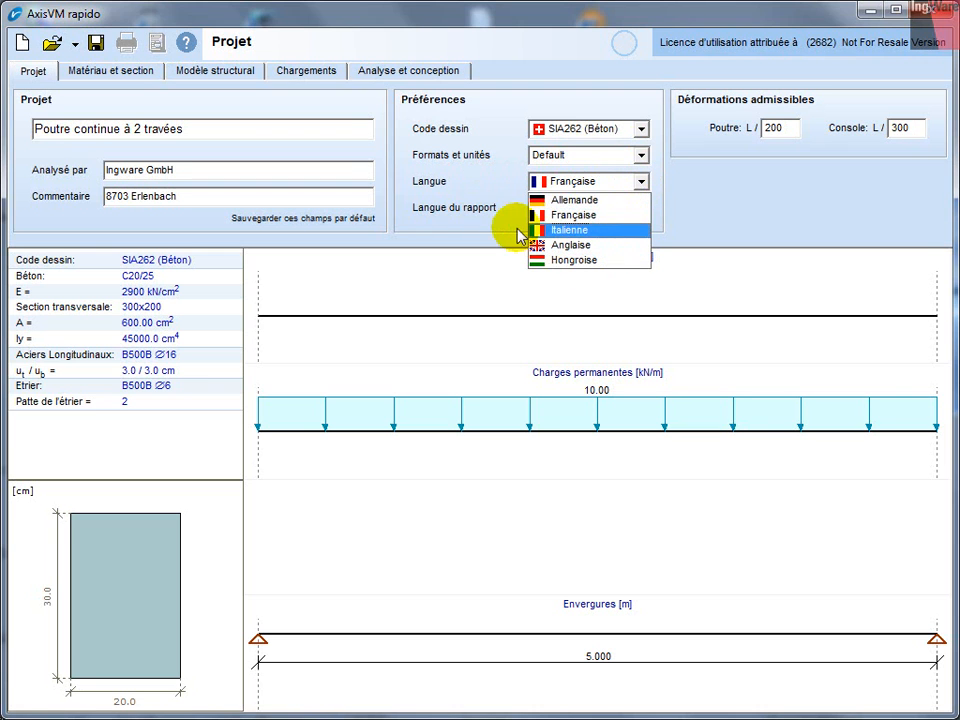
left_click(485, 209)
left_click(639, 208)
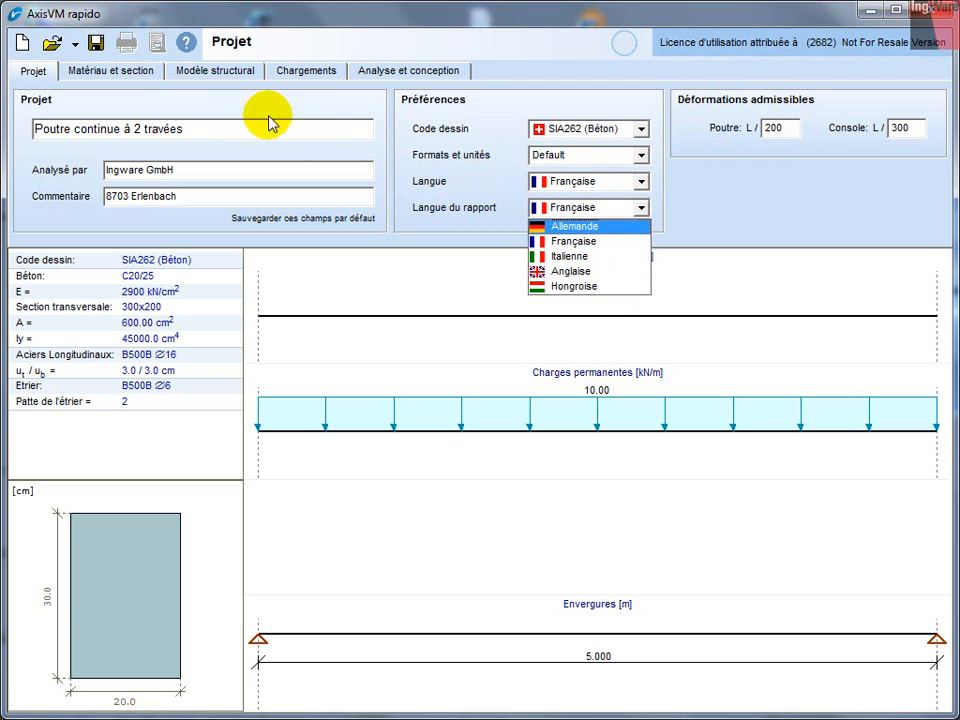
Step: Set the rectangular concrete section to 20 cm wide and 28 cm high
left_click(136, 76)
left_click(135, 72)
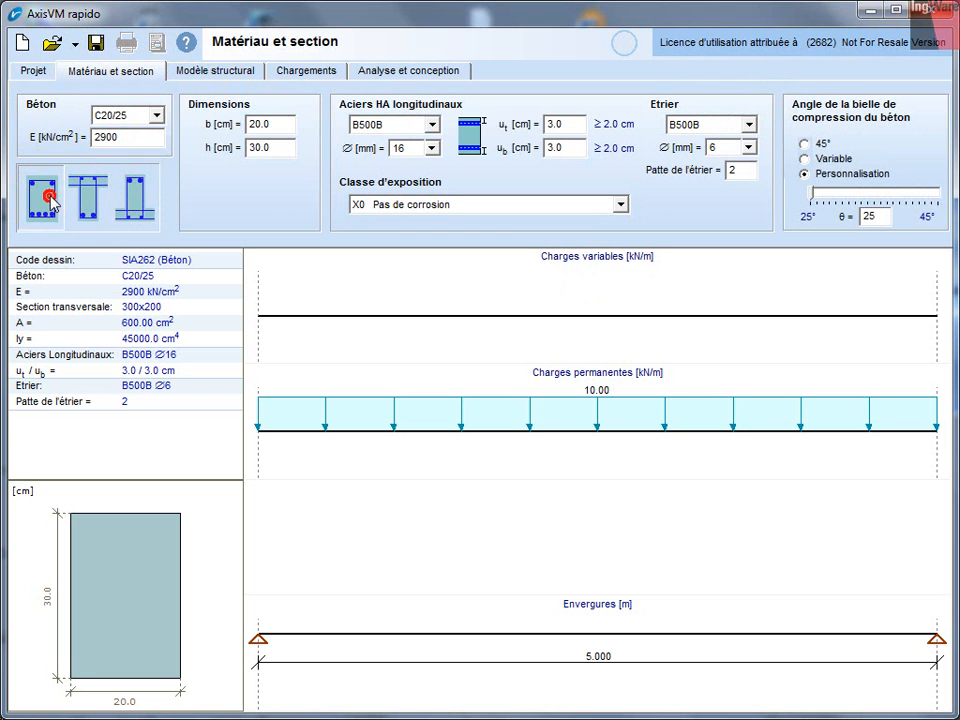
double_click(274, 124)
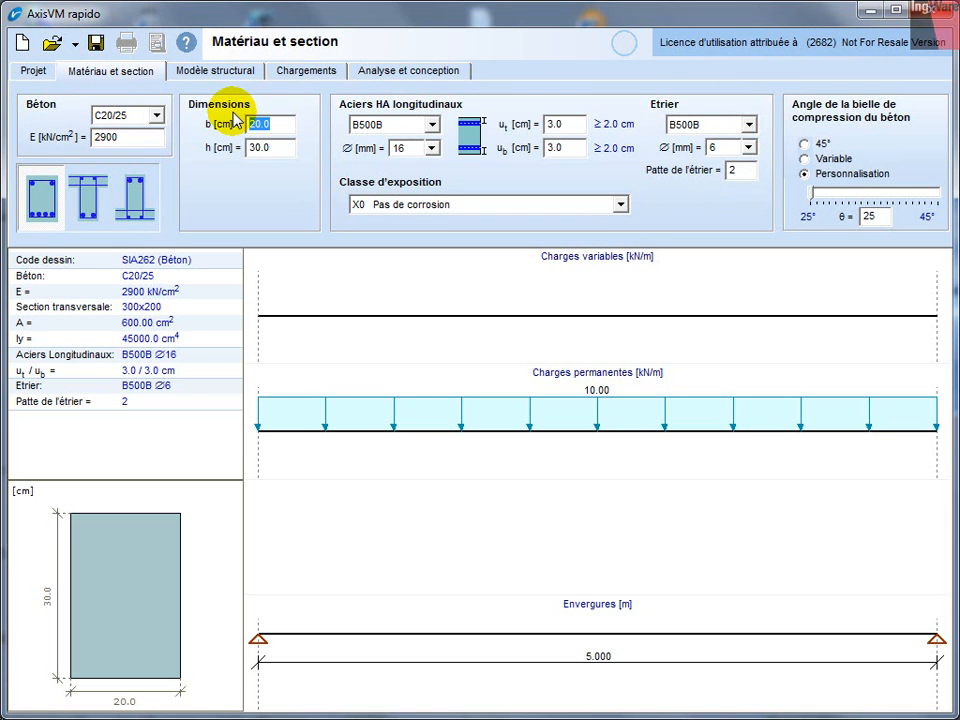
type("2")
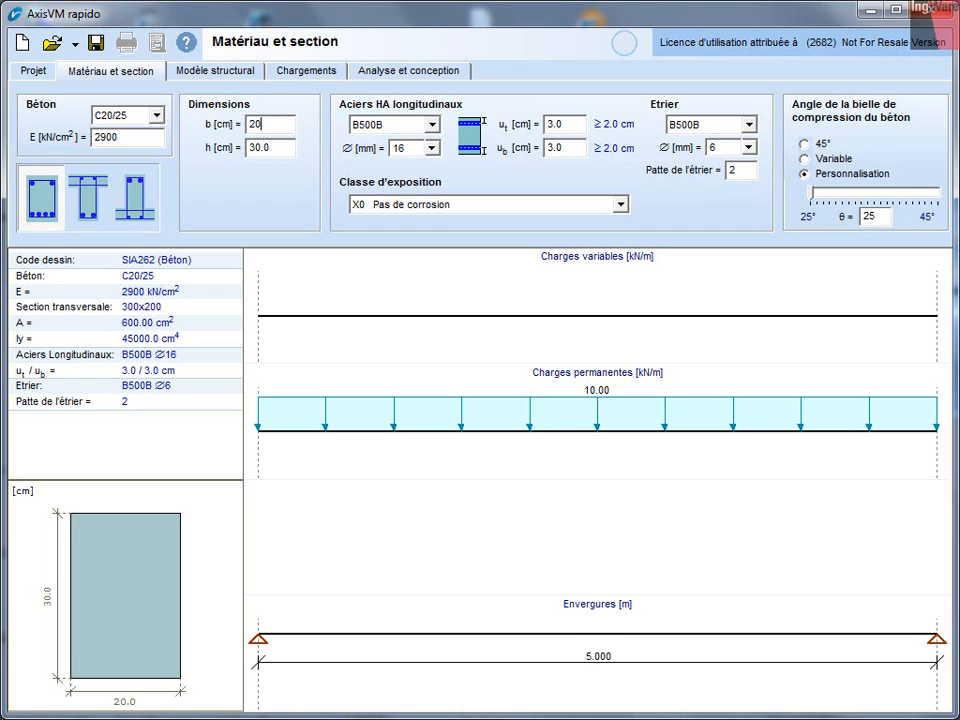
key("Tab")
type("28")
Step: Set the longitudinal reinforcement diameter to 12 mm and the concrete compression strut angle to 45°
left_click(430, 149)
scroll(436, 200, "up", 2)
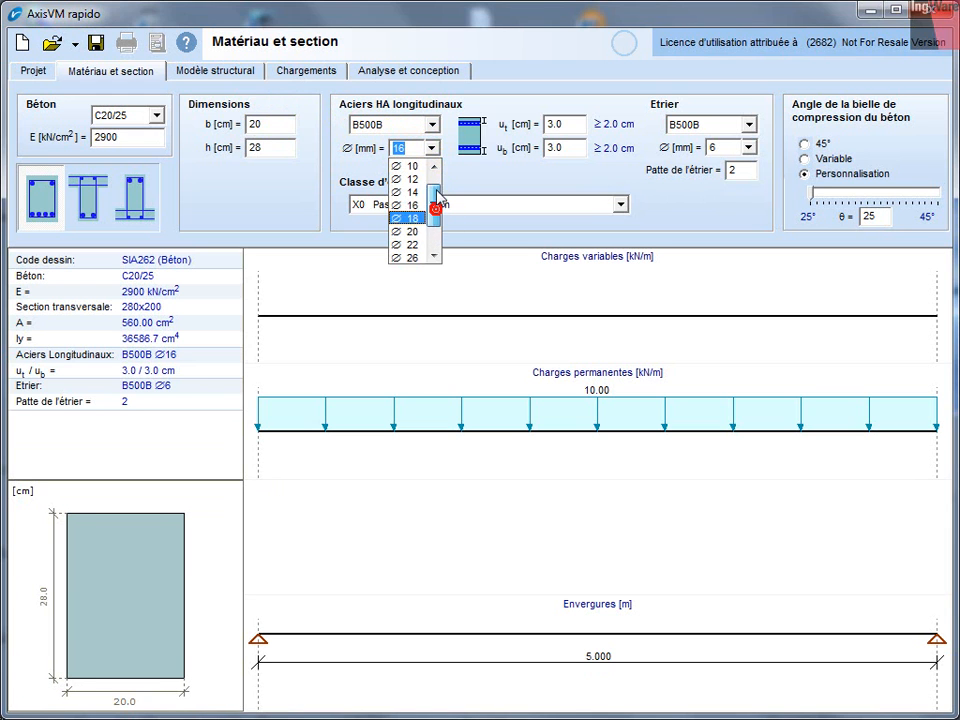
left_click(416, 192)
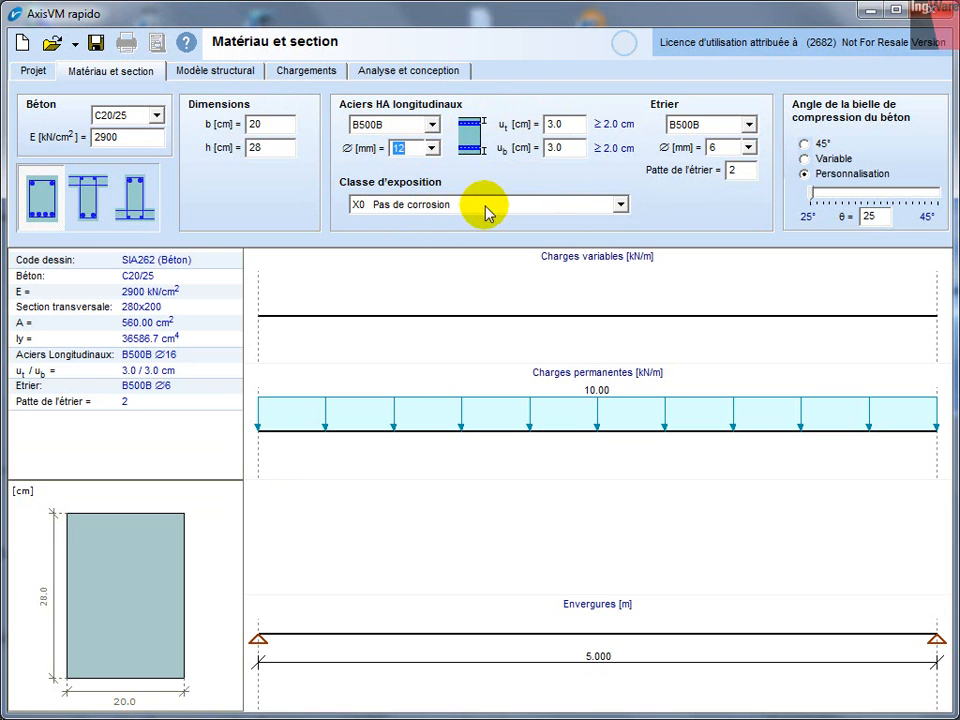
left_click(620, 205)
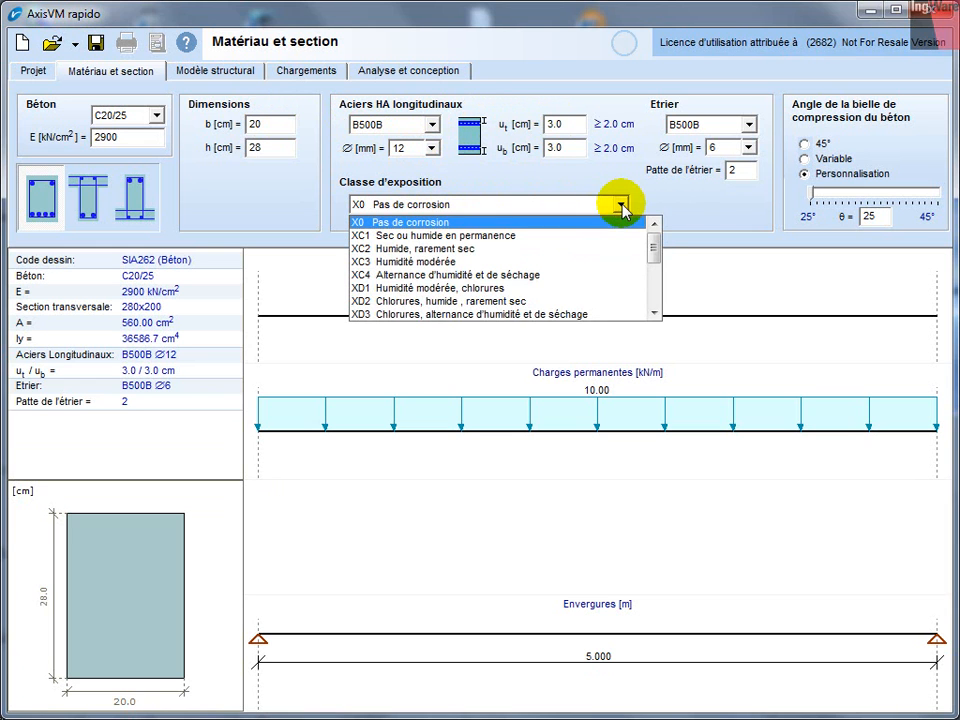
left_click(622, 206)
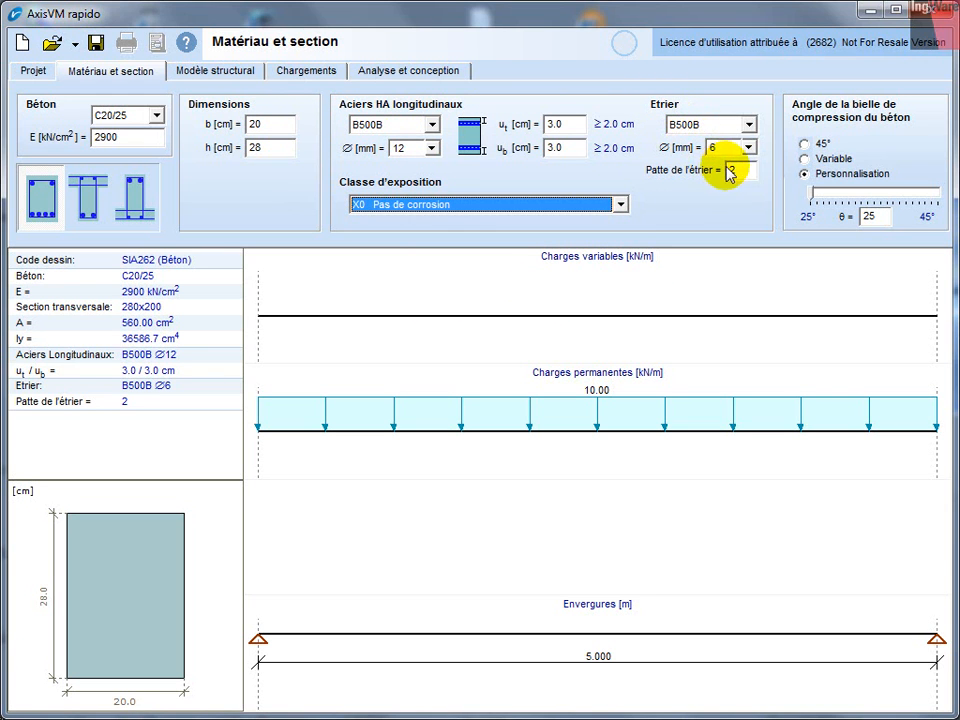
left_click(805, 144)
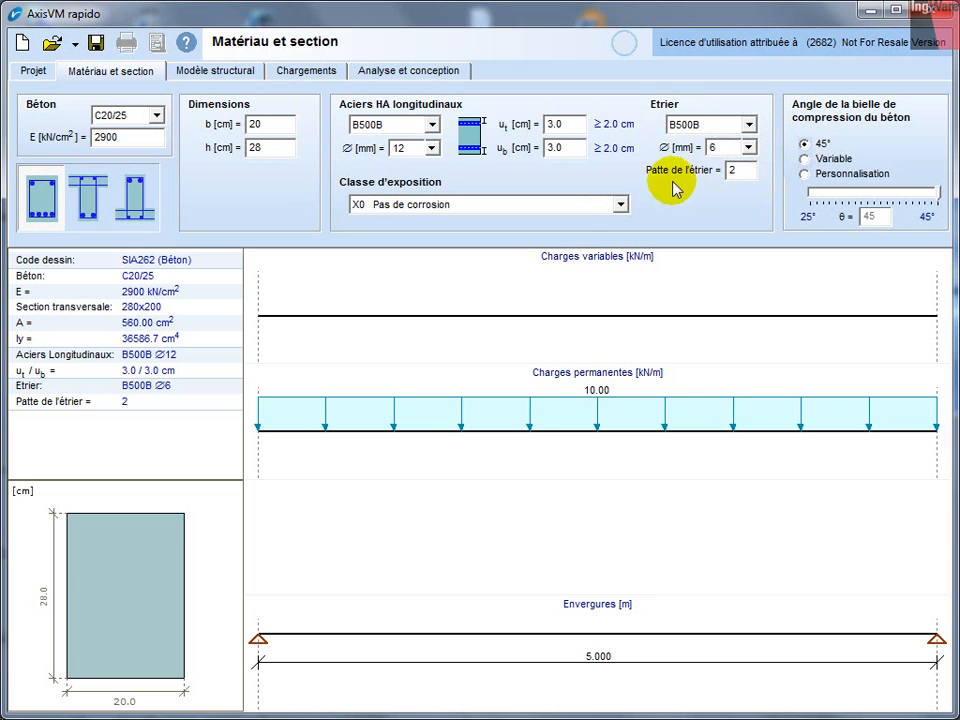
Step: Define two beam spans in the structural model, the first 6 m and the second 4 m long
left_click(222, 72)
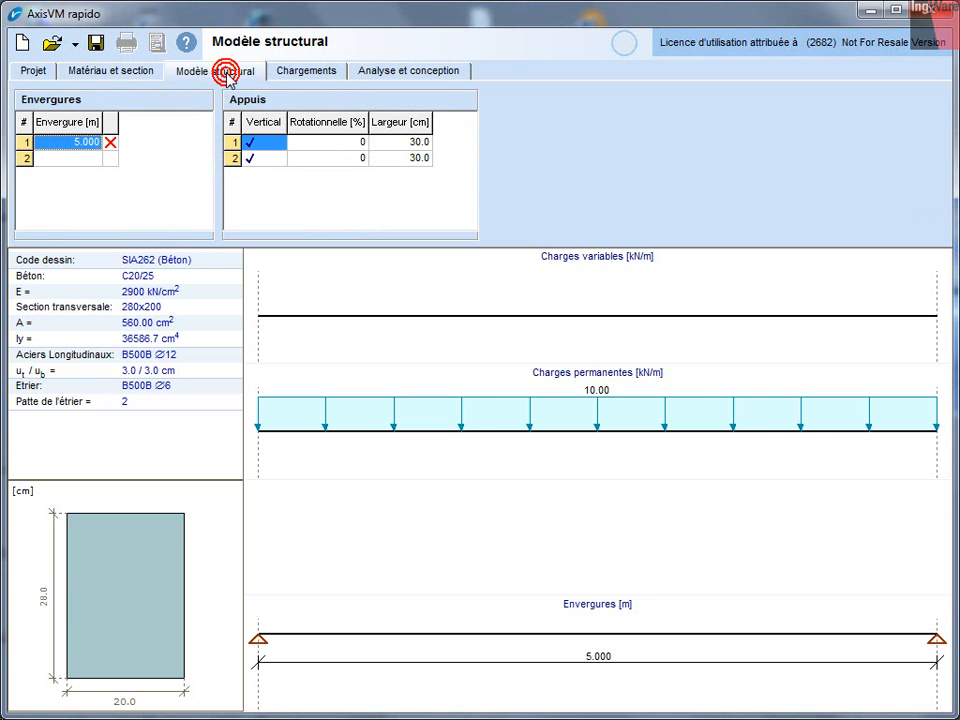
left_click(85, 145)
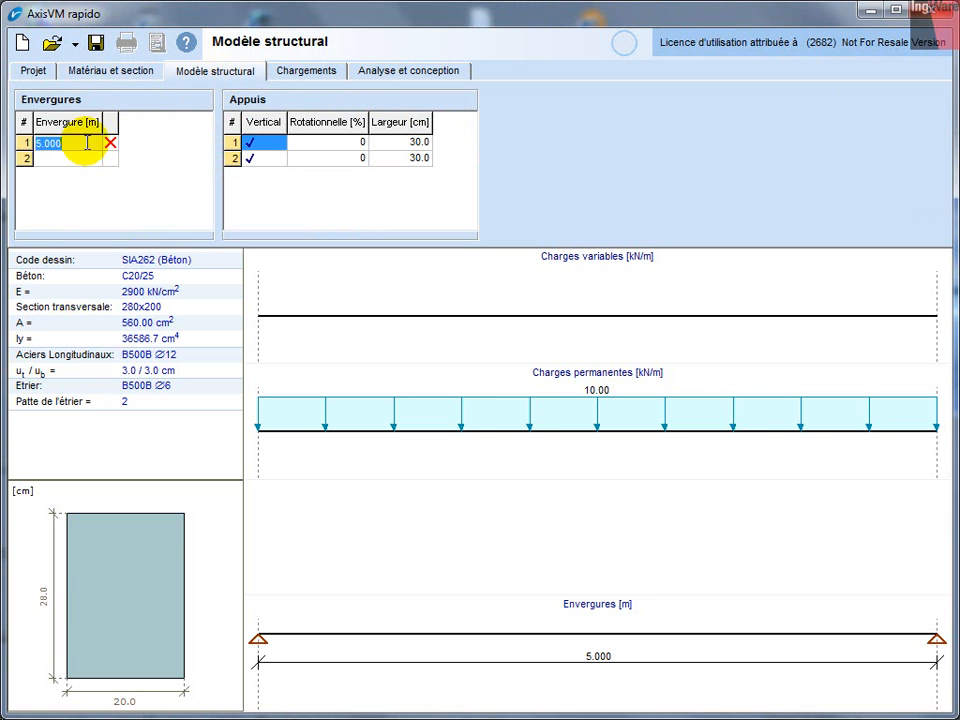
key("Return")
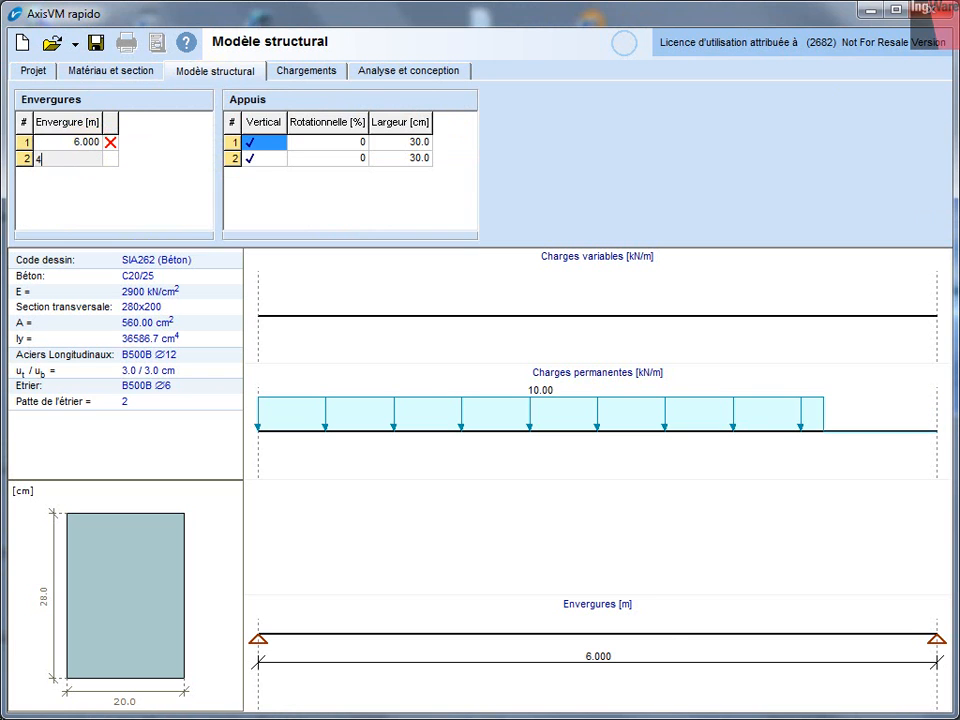
type("4")
key("Return")
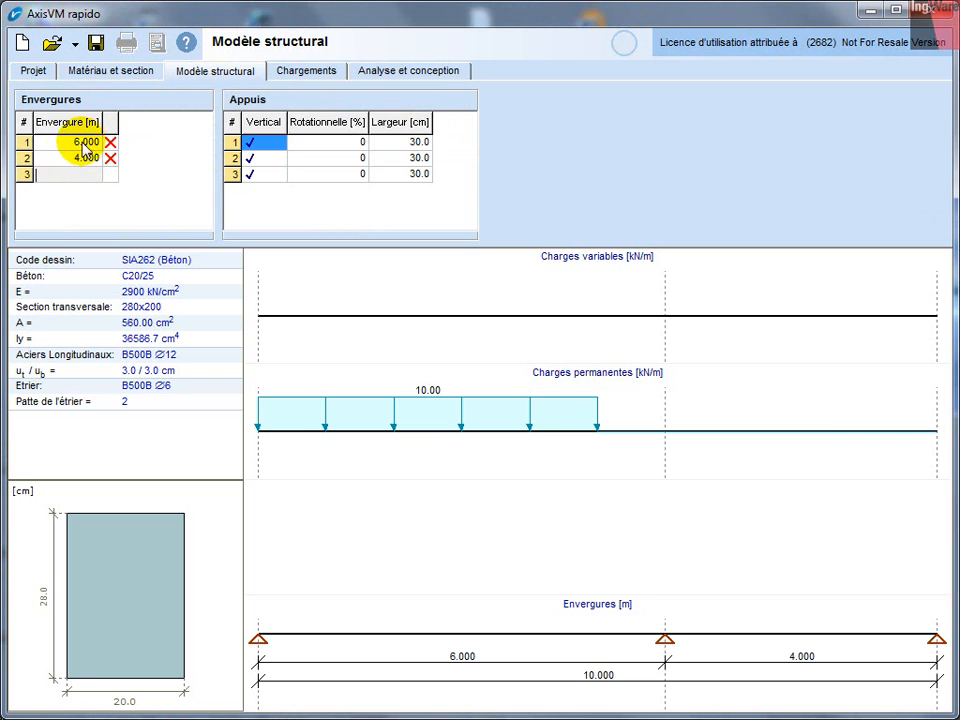
Step: Try the third support without and with vertical restraint, and give it 100 % rotational fixity
left_click(250, 174)
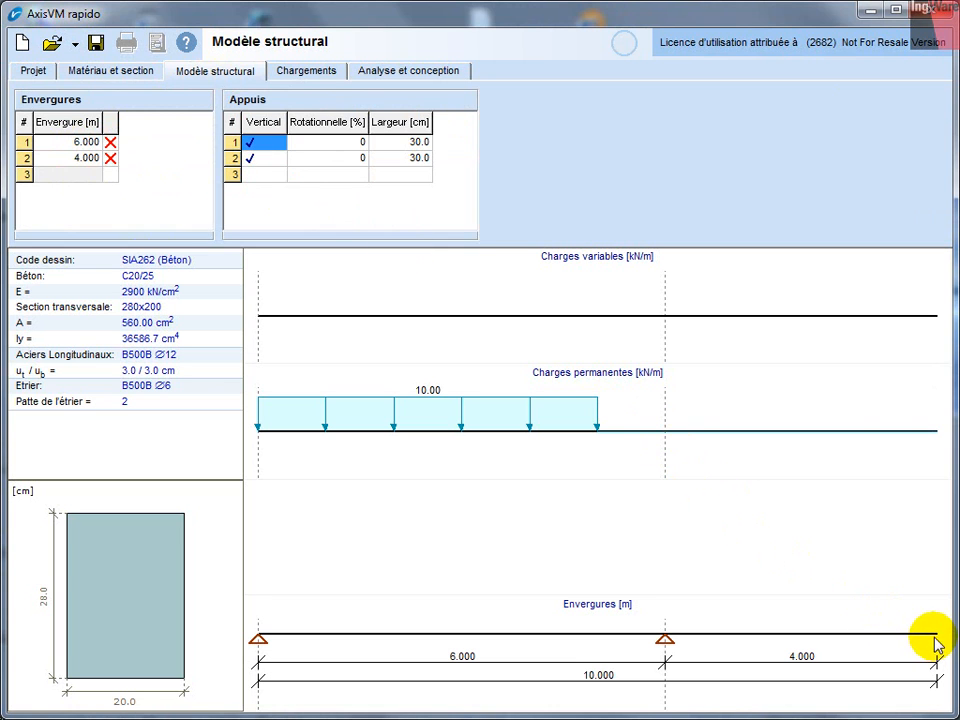
left_click(262, 174)
left_click(360, 176)
type("100")
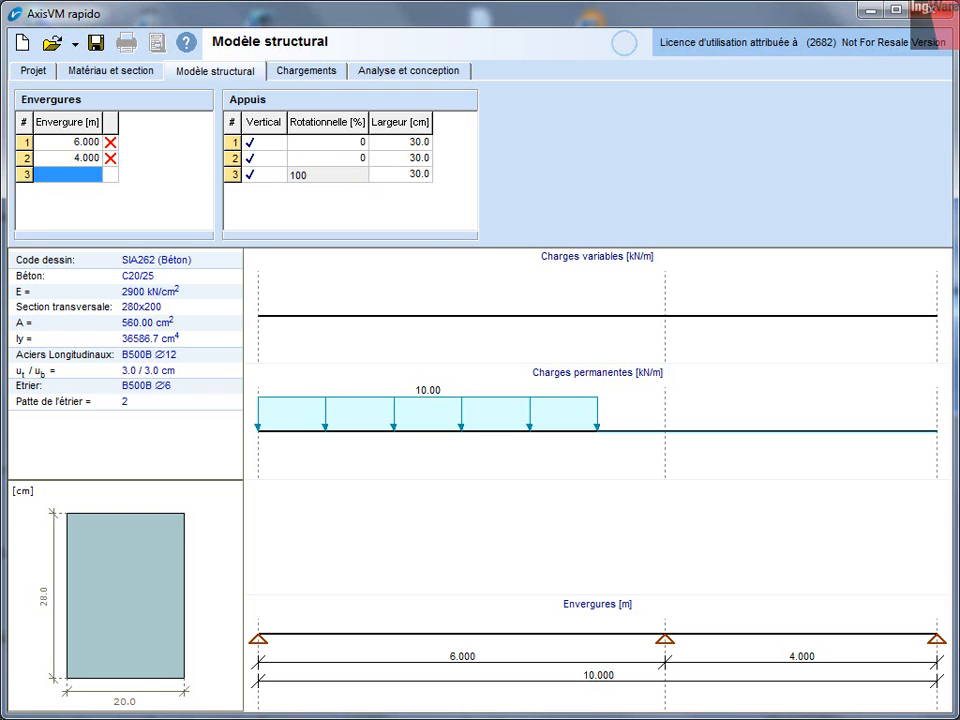
key("Tab")
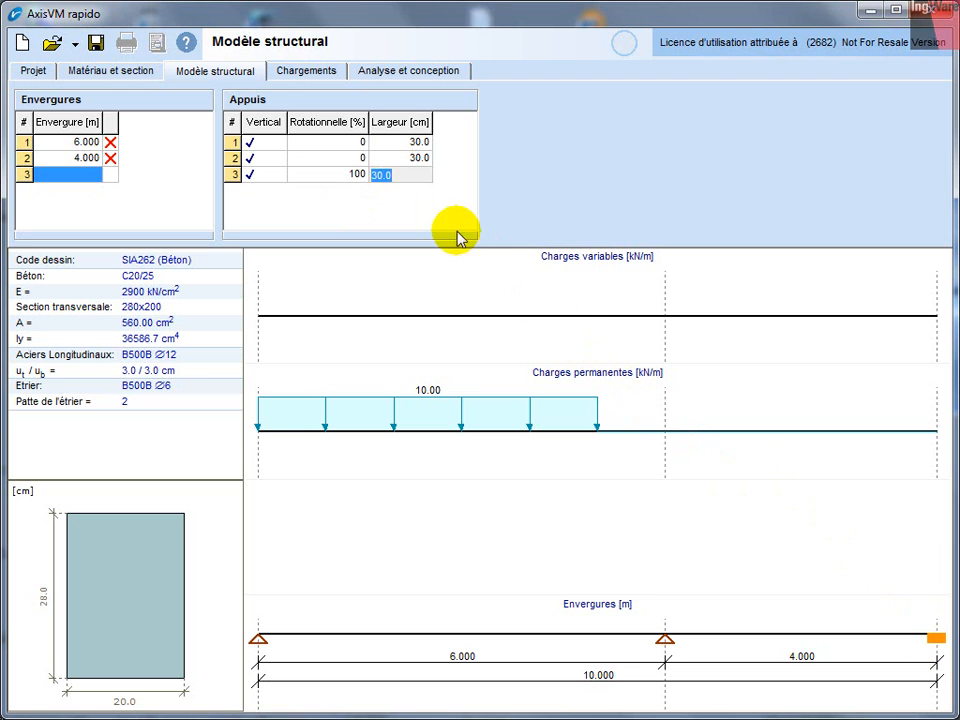
Step: Return the third support's rotational fixity to 0 %
left_click(365, 171)
type("0")
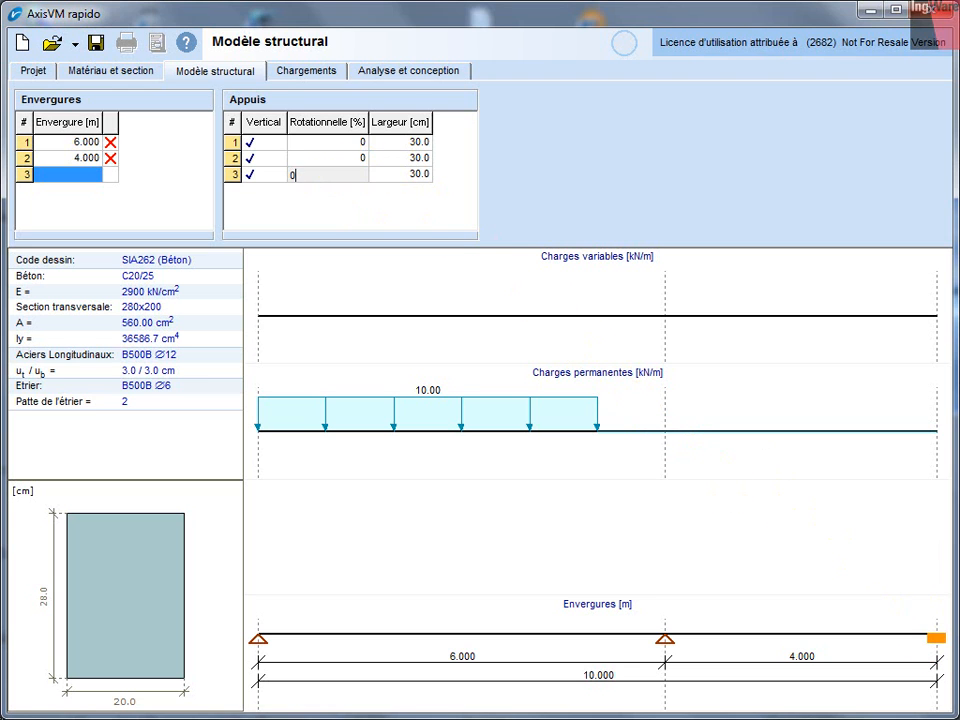
key("Tab")
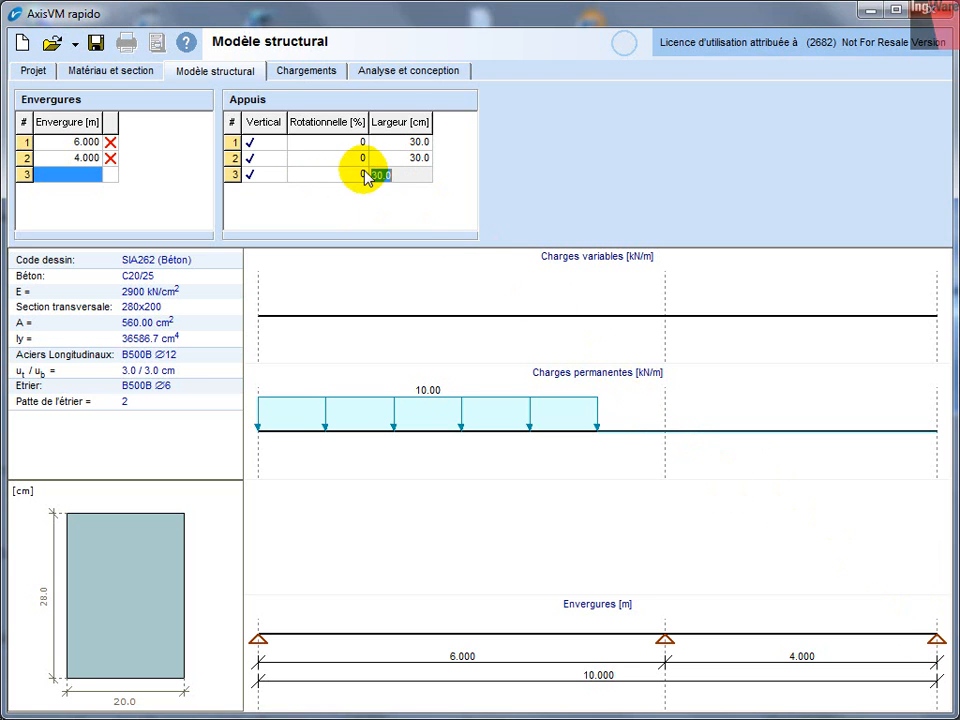
Step: Extend the uniform permanent line load to an end point of 10 m
left_click(291, 76)
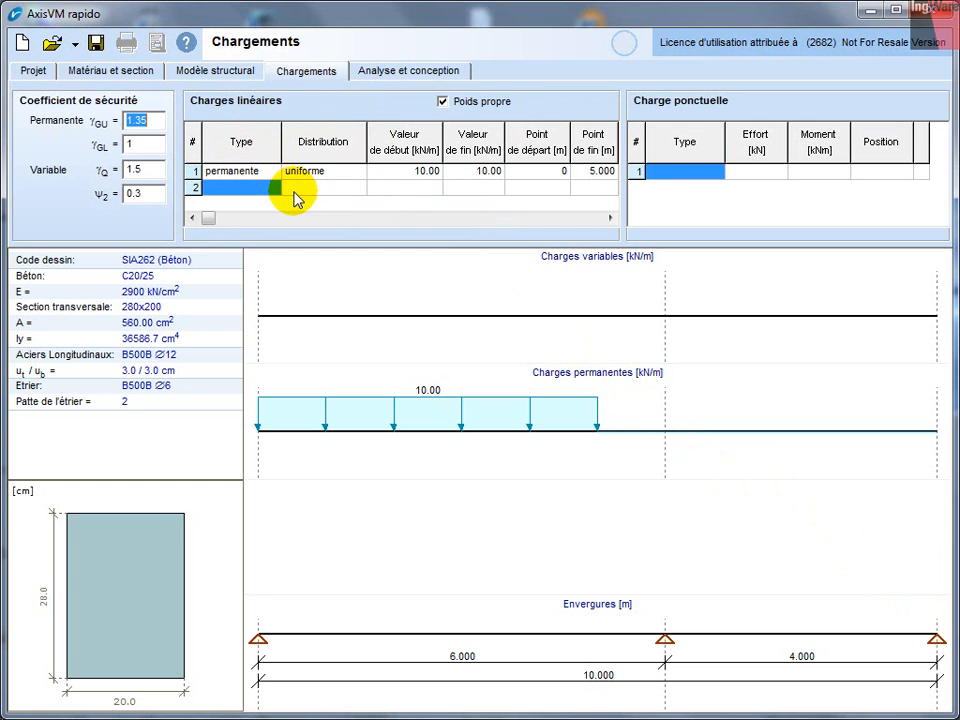
left_click(591, 175)
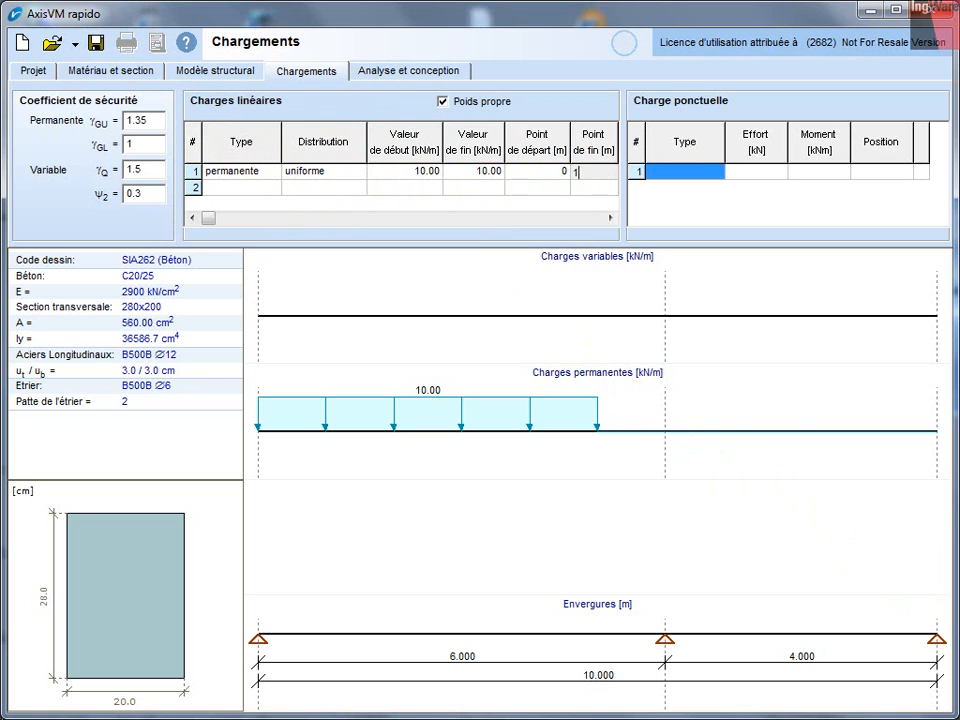
type("10")
key("Return")
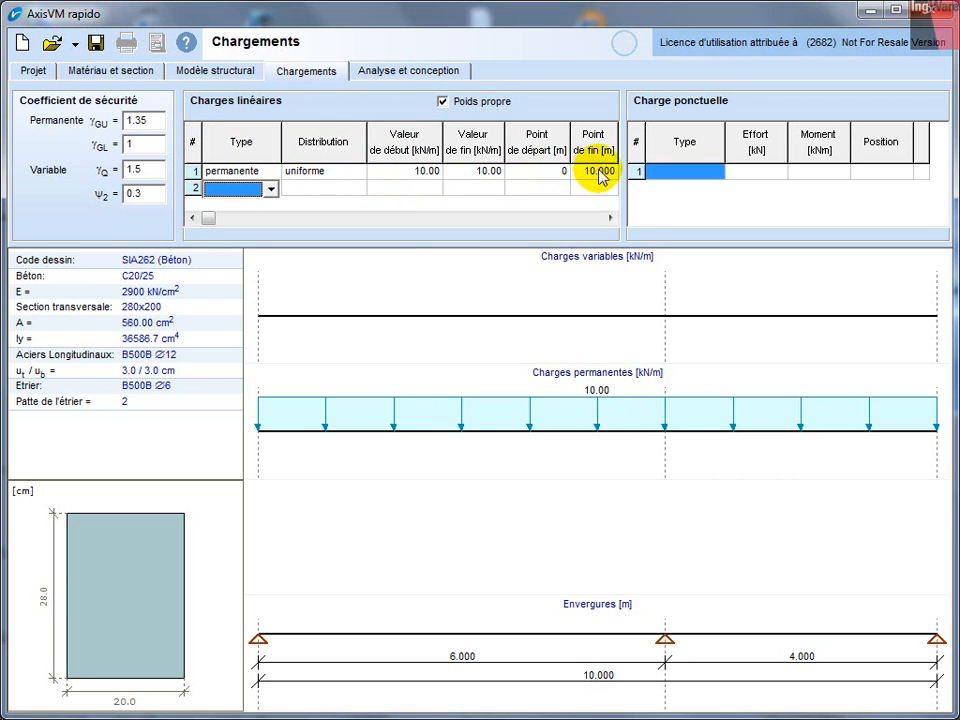
Step: Add a second line load of the variable action type with a trapezoidal distribution
left_click(270, 189)
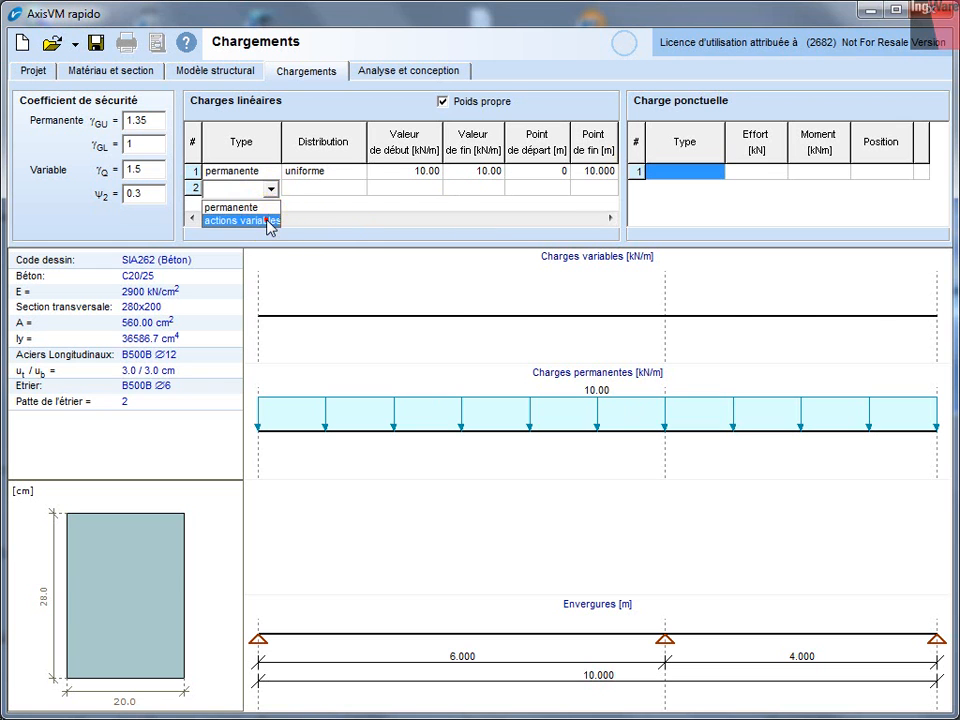
left_click(268, 220)
left_click(363, 188)
left_click(360, 189)
left_click(343, 216)
Step: Make the variable trapezoidal load run from 2 kN/m to 5 kN/m between the 2 m and 4 m points
left_click(420, 192)
left_click(418, 188)
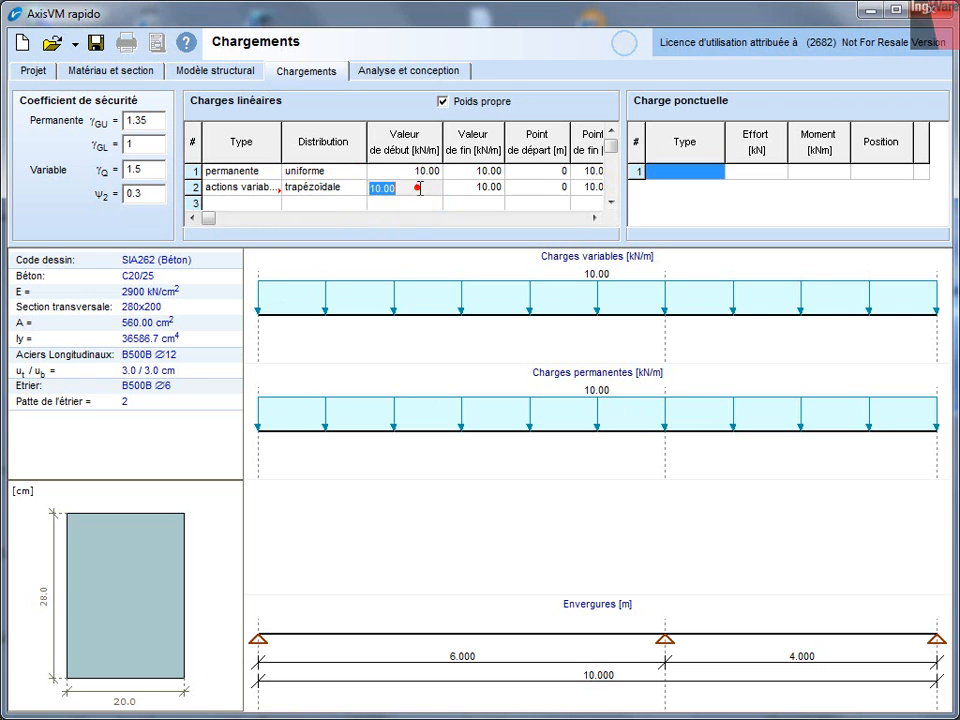
type("2")
key("Tab")
type("5")
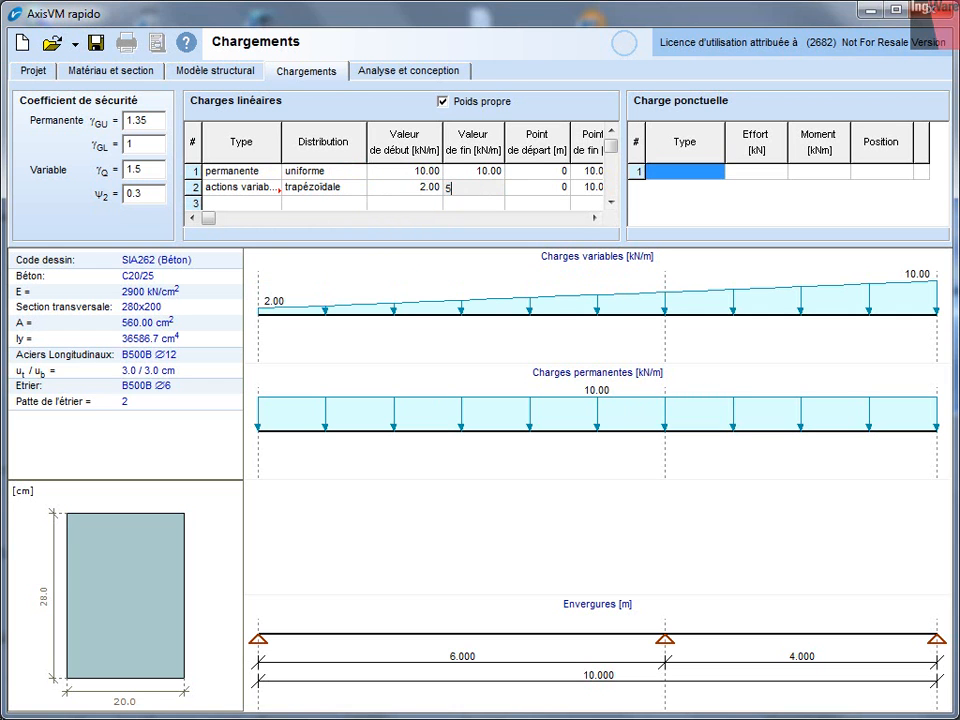
key("Tab")
type("2")
key("Tab")
type("4")
key("Tab")
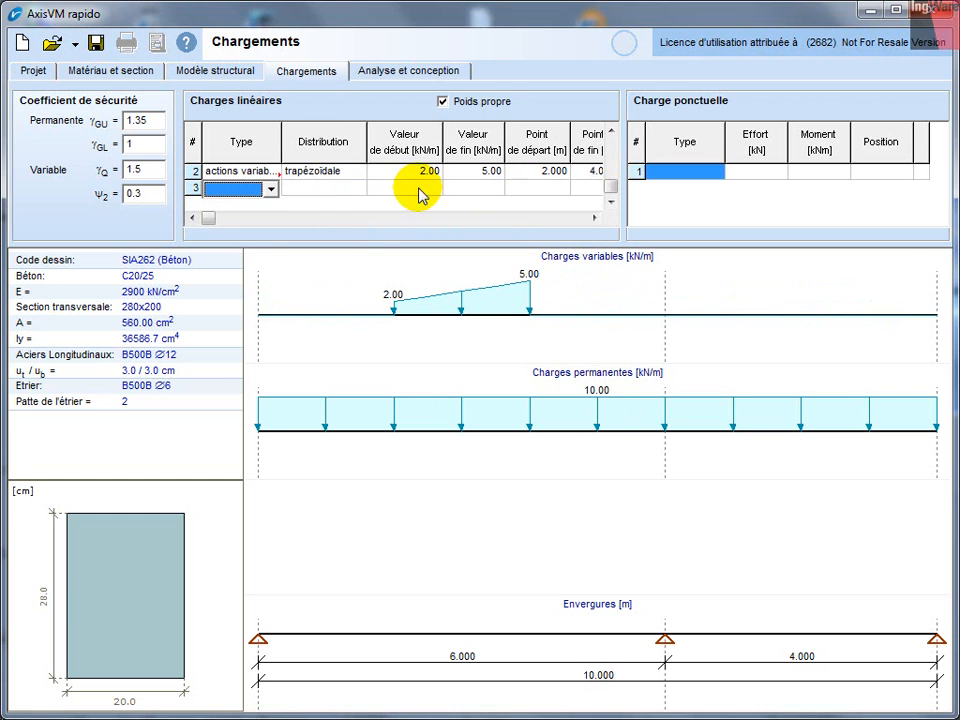
Step: Add a variable point load with a 20 kN force and a 12 kNm moment at position 8 m
left_click(671, 173)
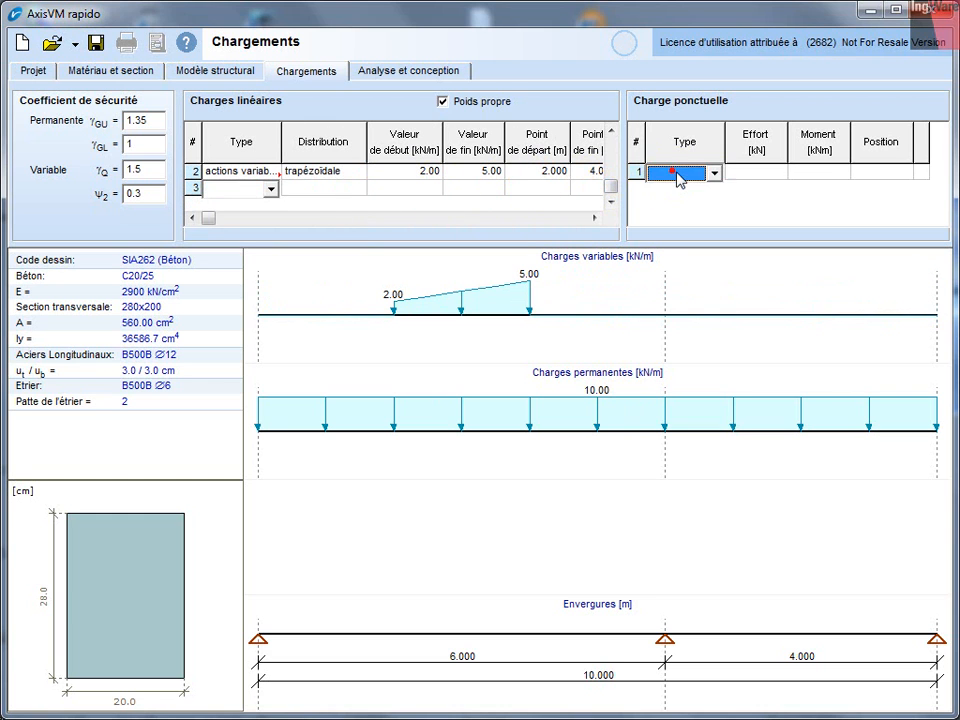
left_click(710, 177)
left_click(699, 204)
left_click(757, 171)
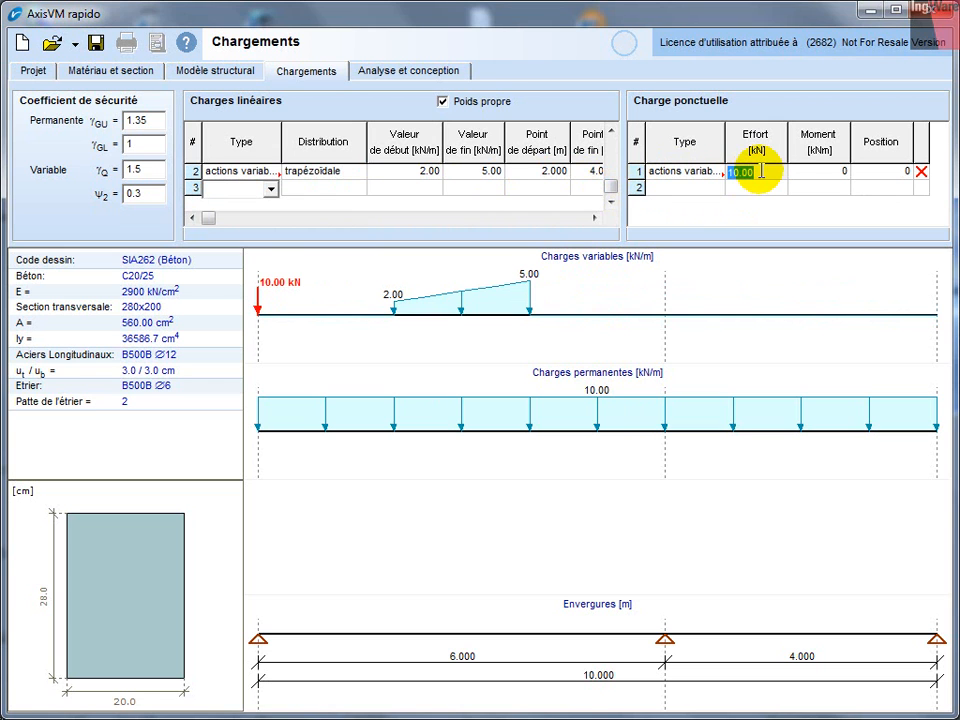
type("20")
key("Tab")
type("12")
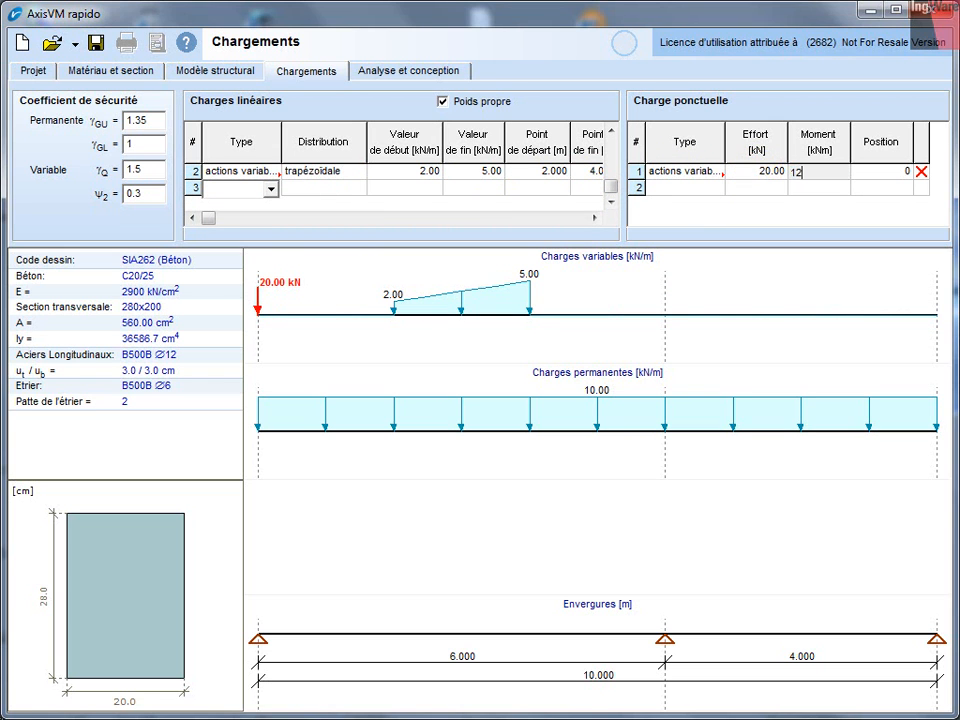
key("Tab")
type("8")
key("Tab")
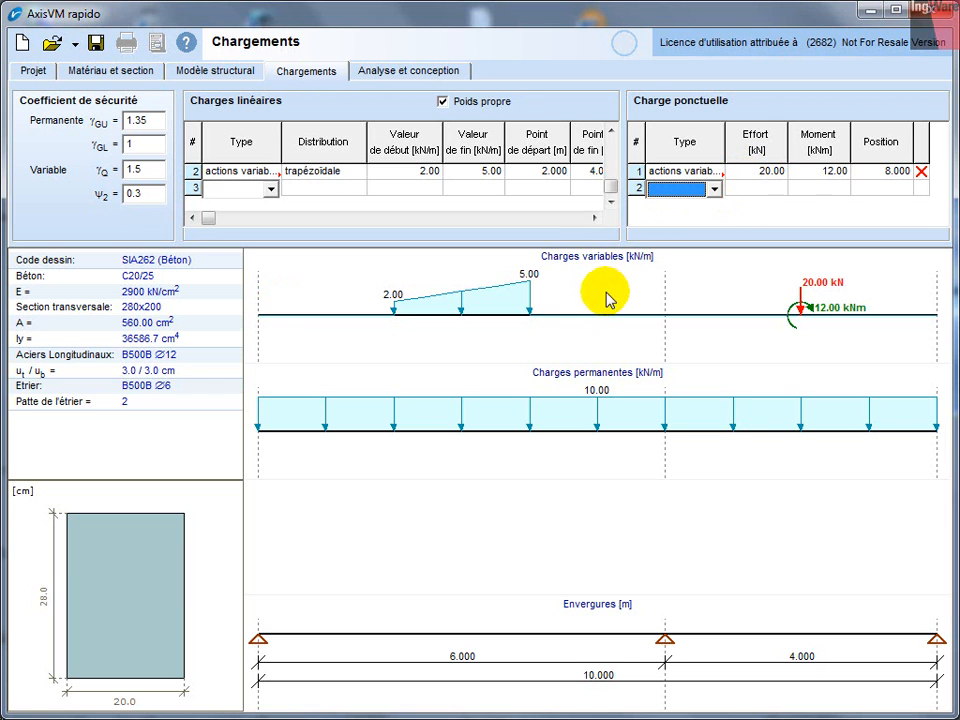
Step: Examine the beam's internal forces, deformations and reinforcement design results
left_click(373, 71)
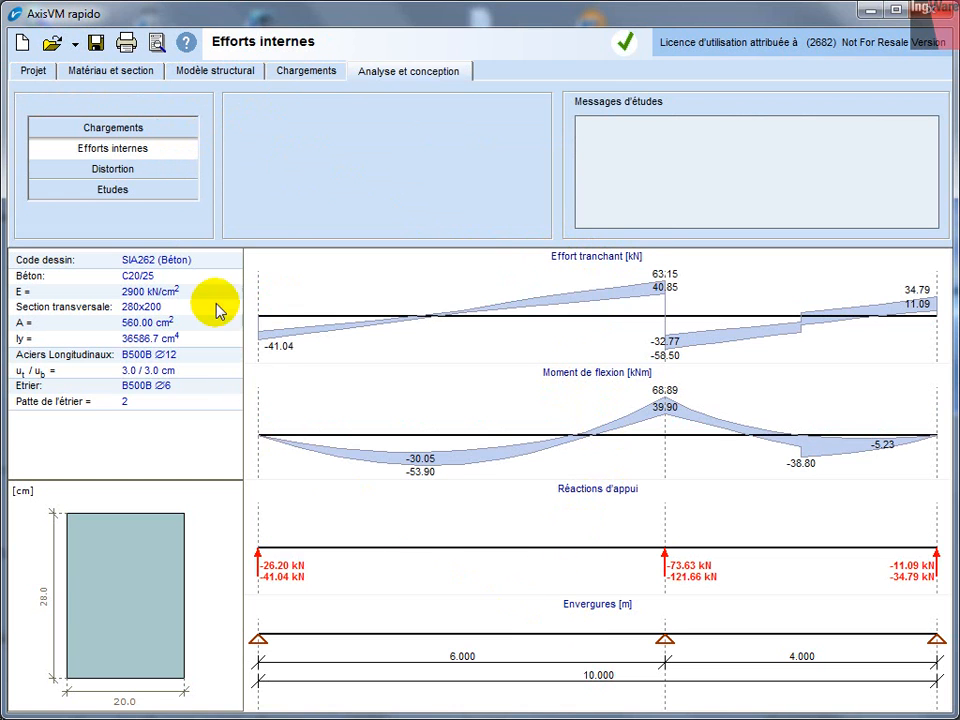
left_click(174, 170)
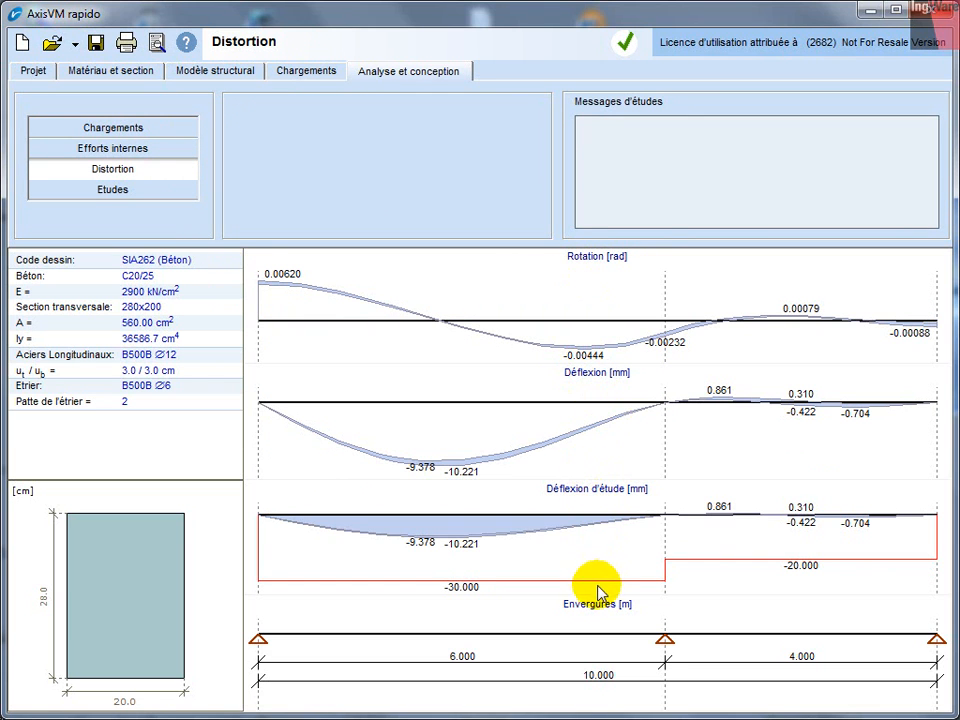
left_click(165, 192)
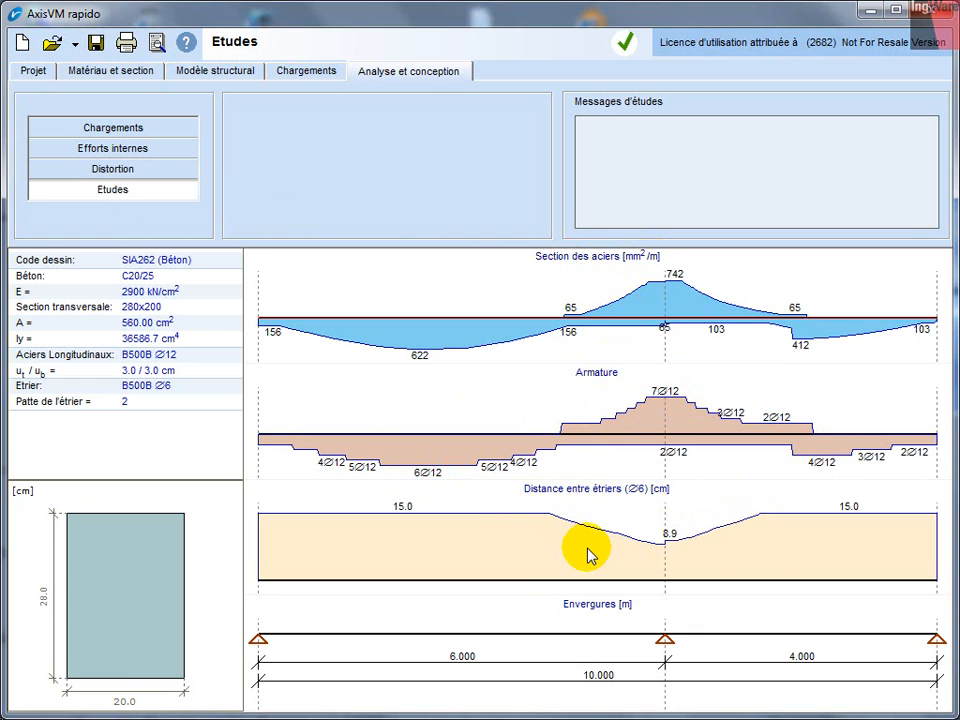
Step: Open the report preview, review all four pages, and close it without printing
left_click(155, 43)
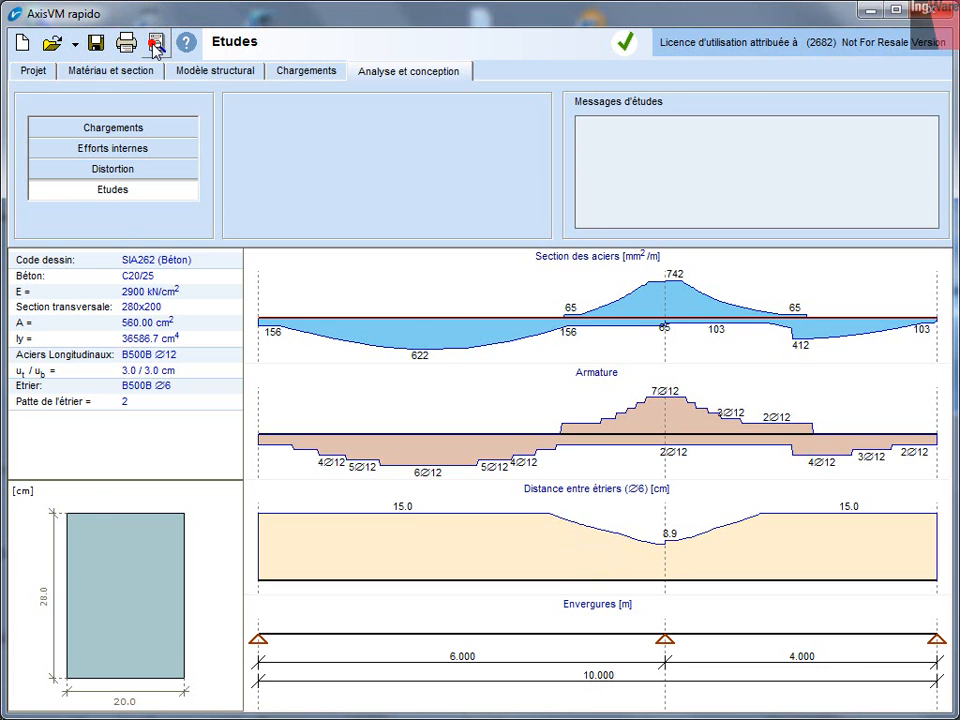
left_click_drag(262, 106, 190, 30)
left_click_drag(503, 573, 590, 710)
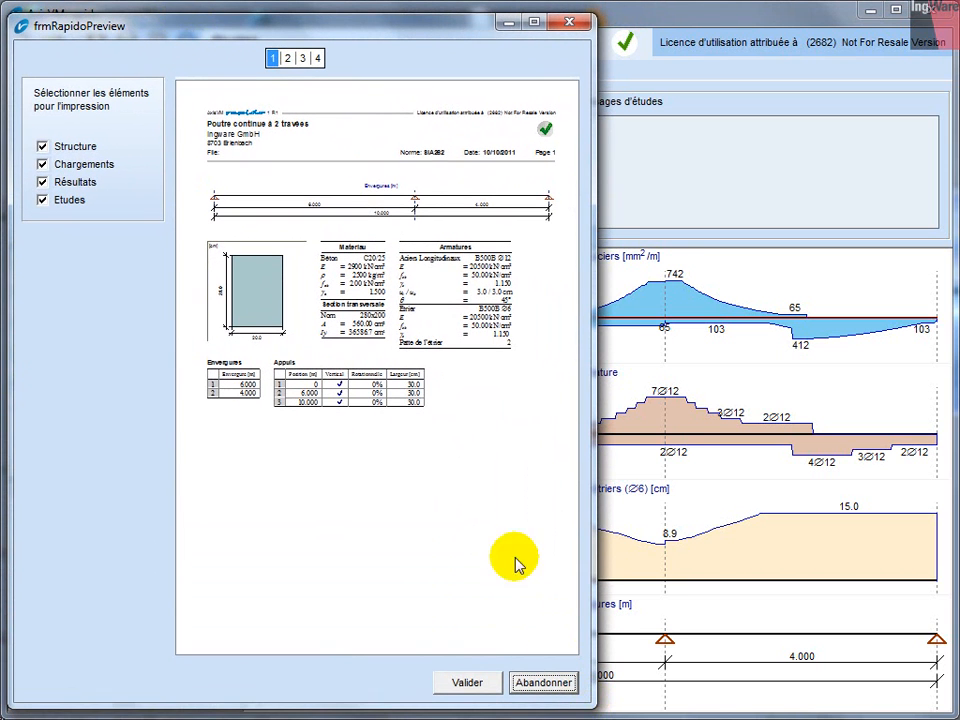
left_click(287, 59)
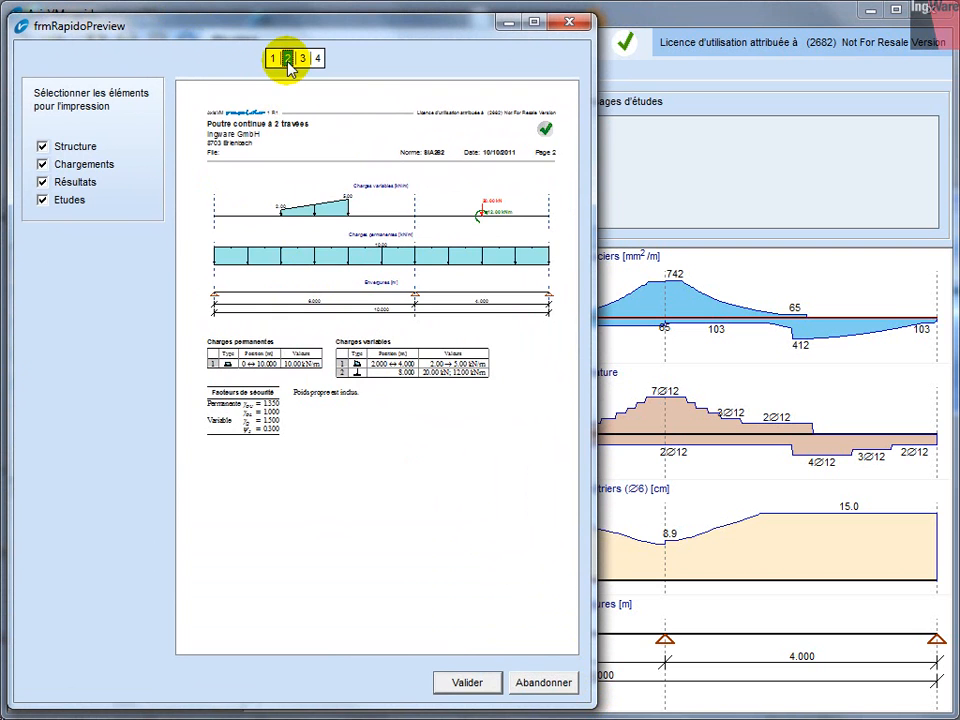
left_click(302, 60)
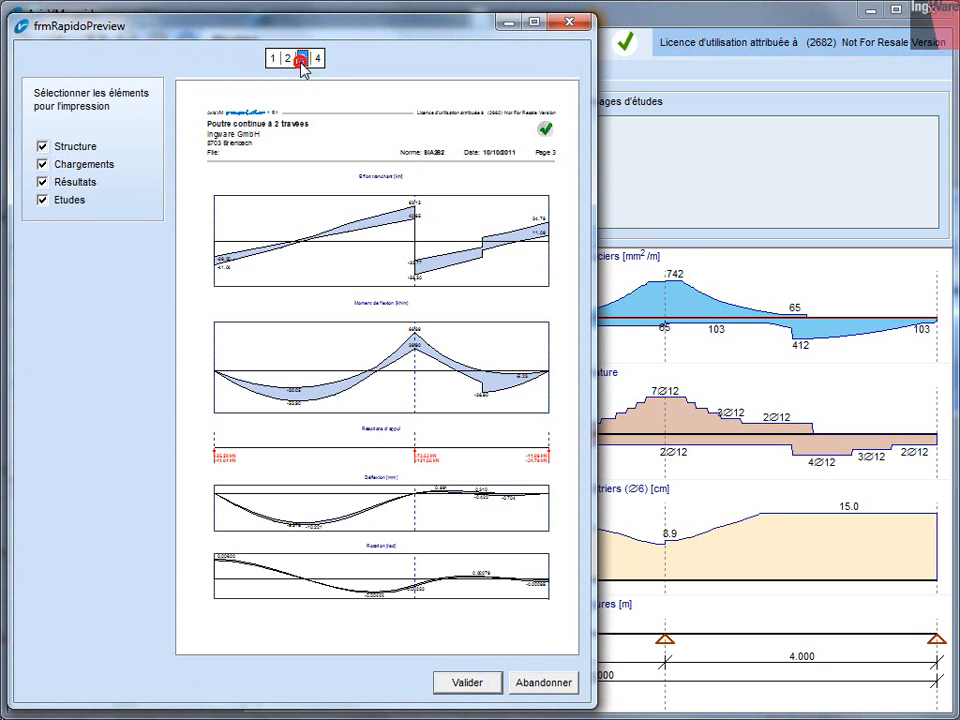
left_click(318, 60)
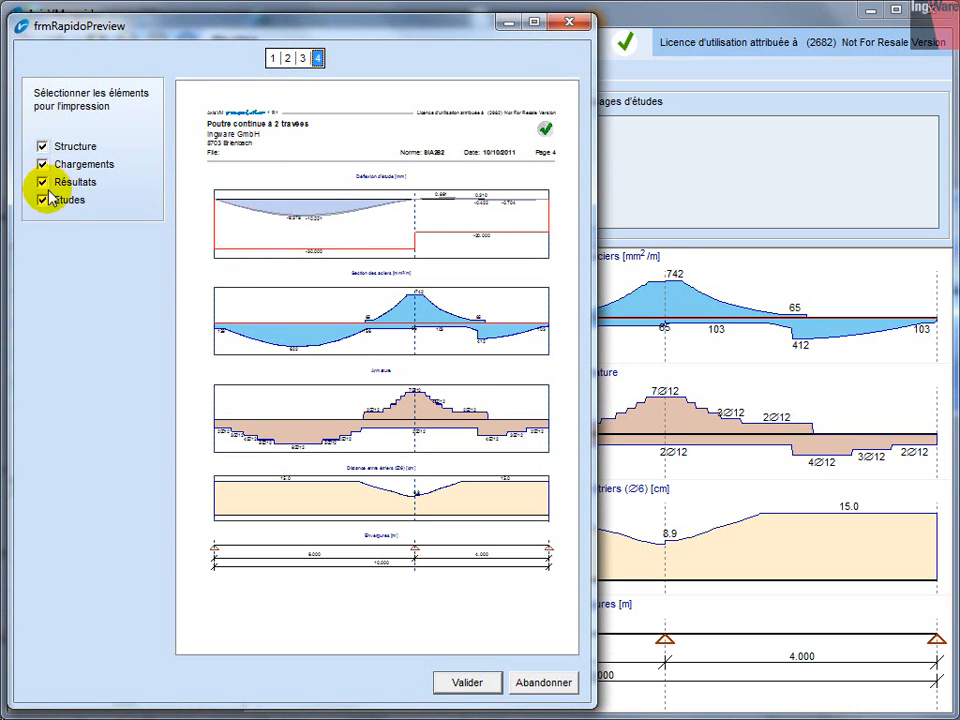
left_click(527, 685)
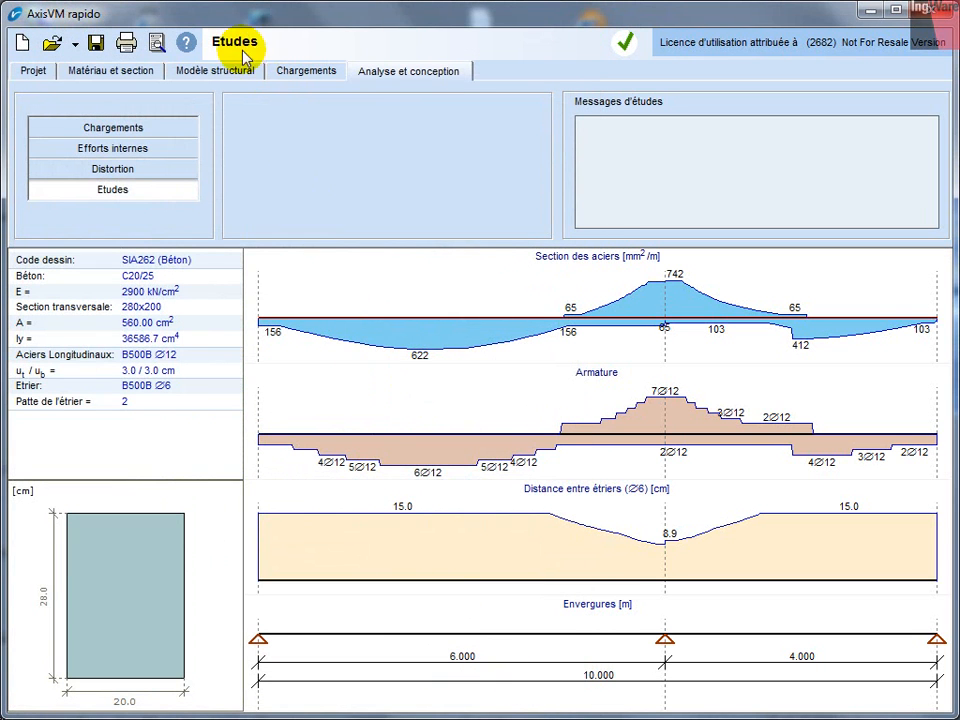
Step: Change the project's design code to SIA263 (Acier)
left_click(34, 70)
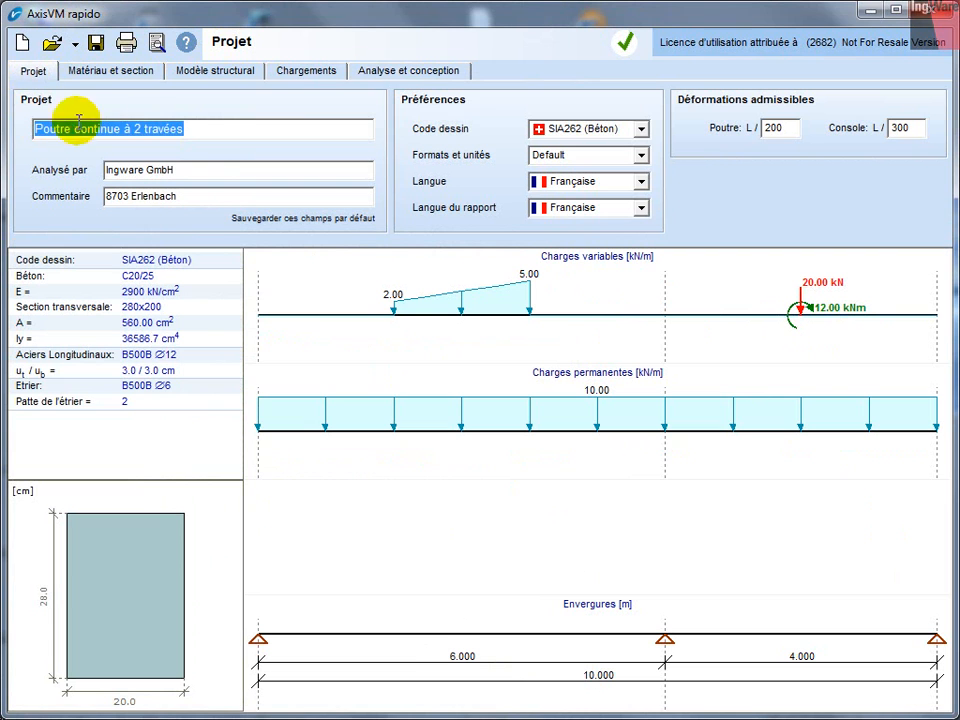
left_click(638, 130)
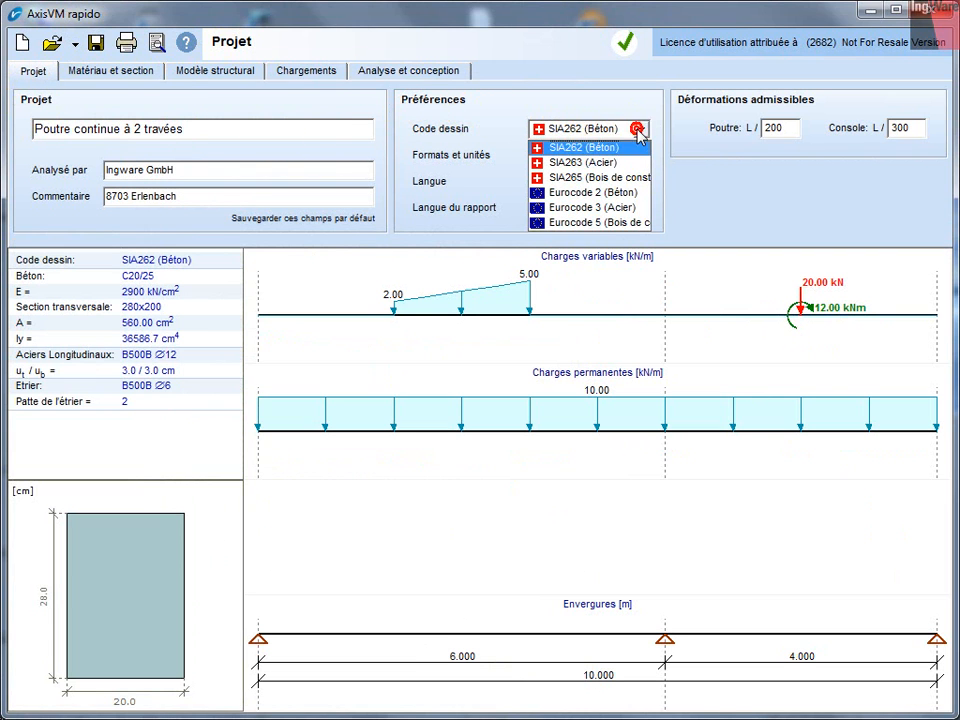
left_click(612, 162)
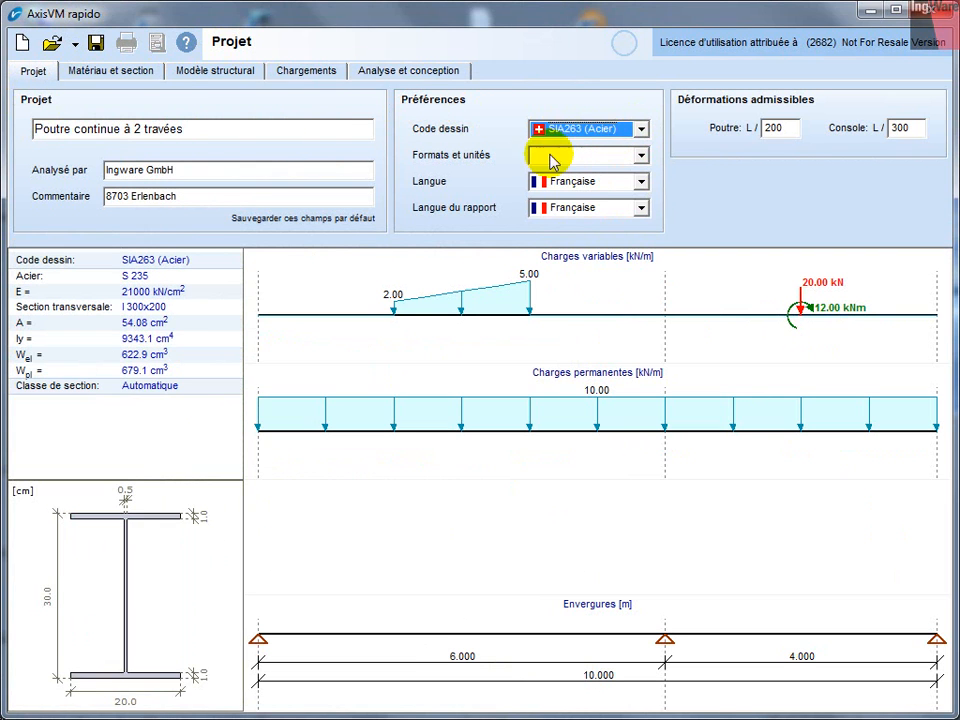
Step: Keep steel grade S 235 and assign the HE 140 A profile from the library of European wide-flange I-sections
left_click(147, 75)
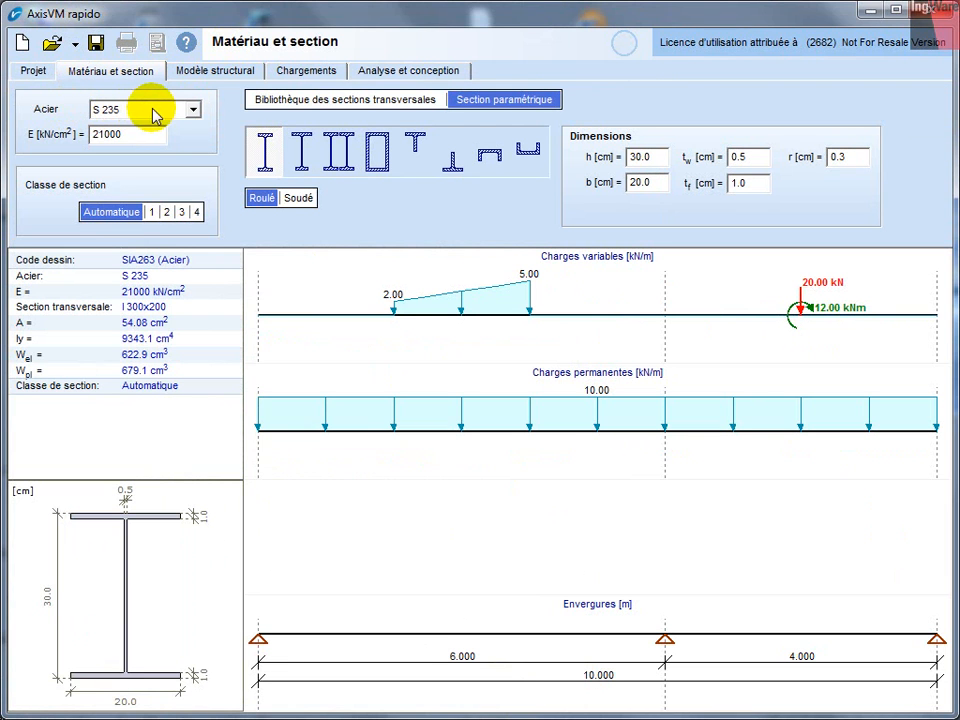
left_click(193, 109)
left_click(193, 109)
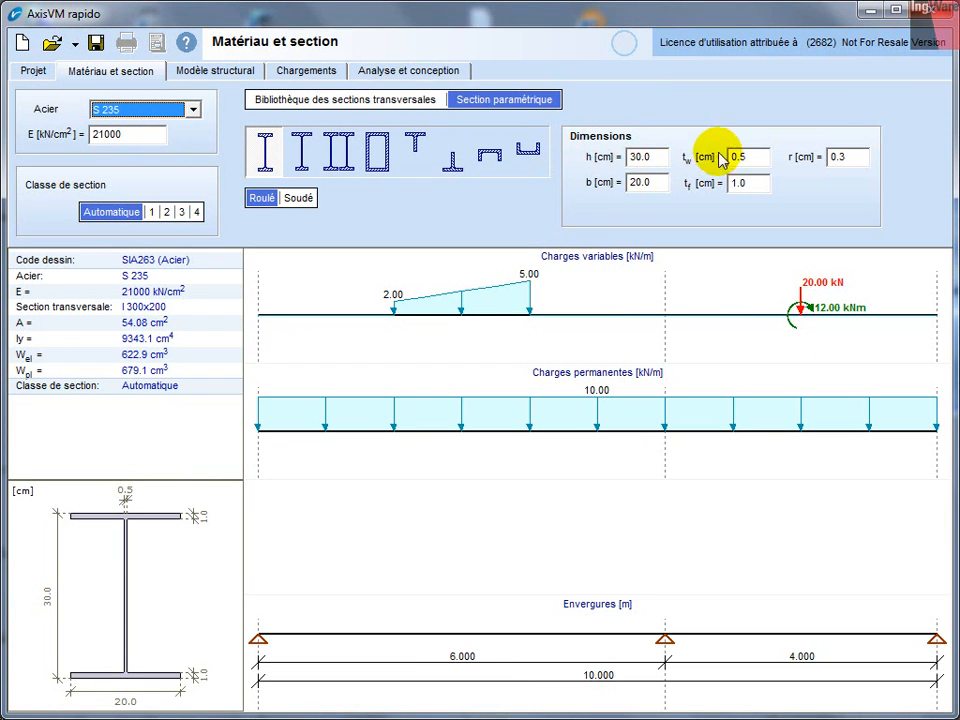
left_click(400, 101)
left_click(254, 127)
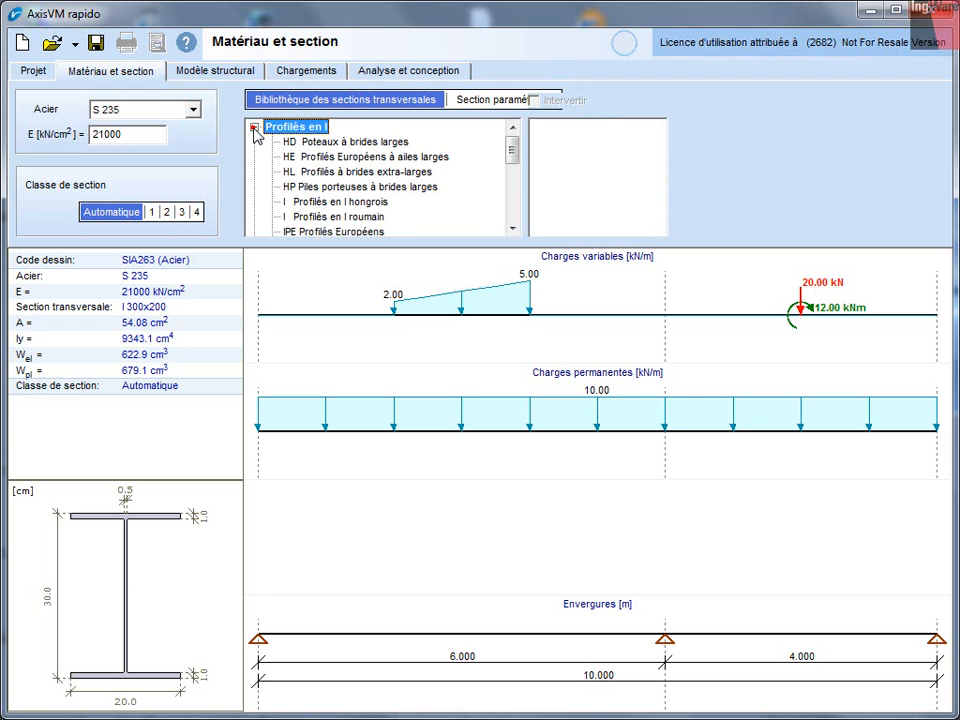
left_click(310, 156)
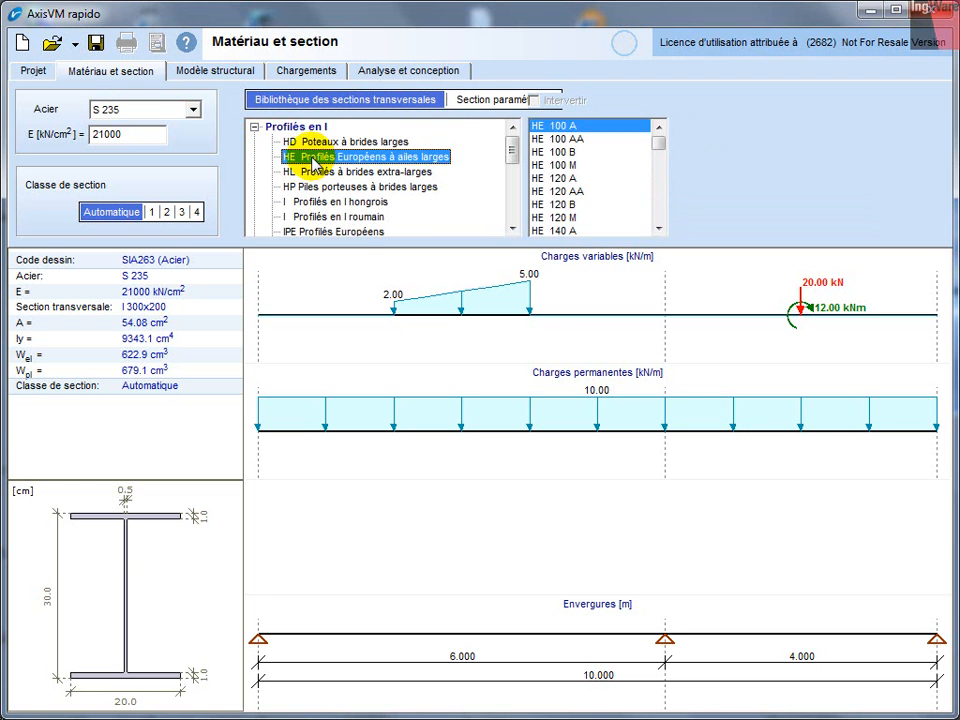
left_click_drag(659, 141, 660, 152)
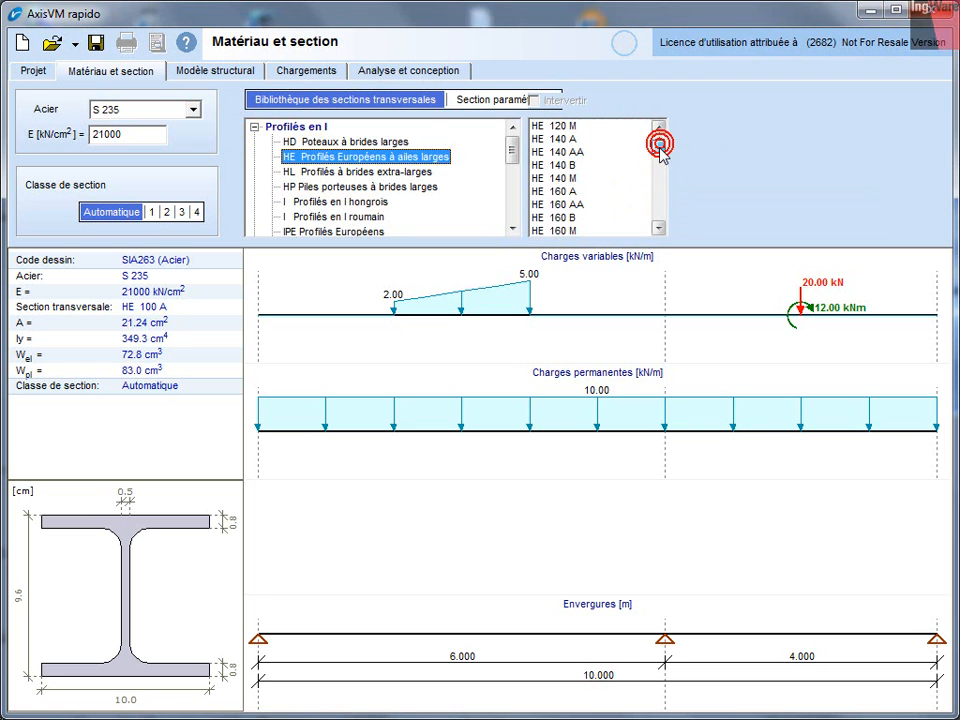
left_click(570, 140)
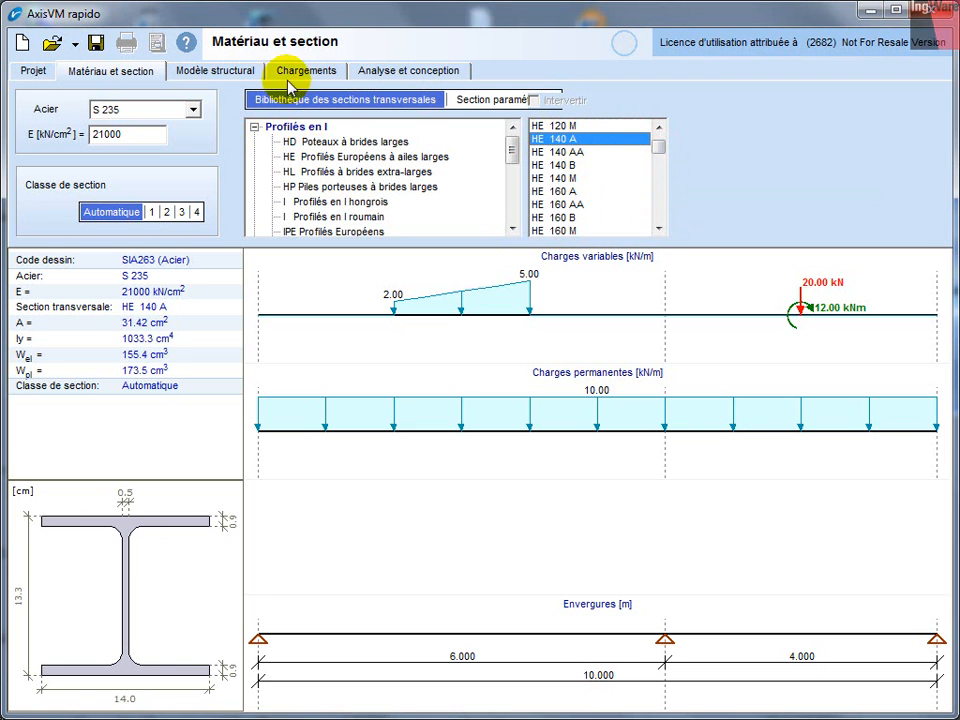
Step: Examine the steel beam's internal forces, deformations and design checks
left_click(384, 70)
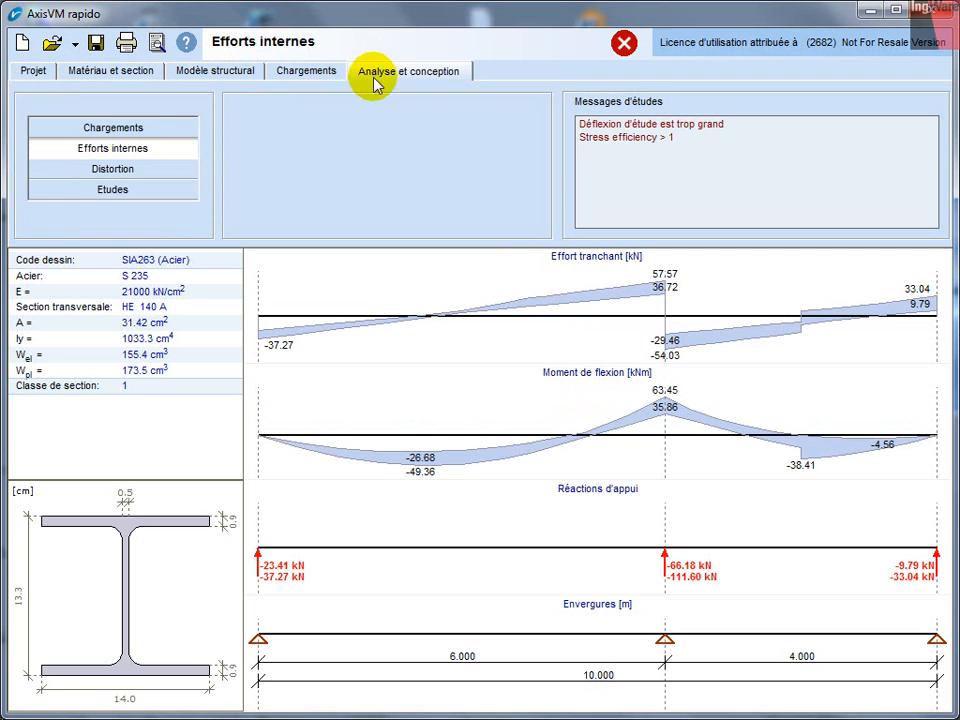
left_click(143, 172)
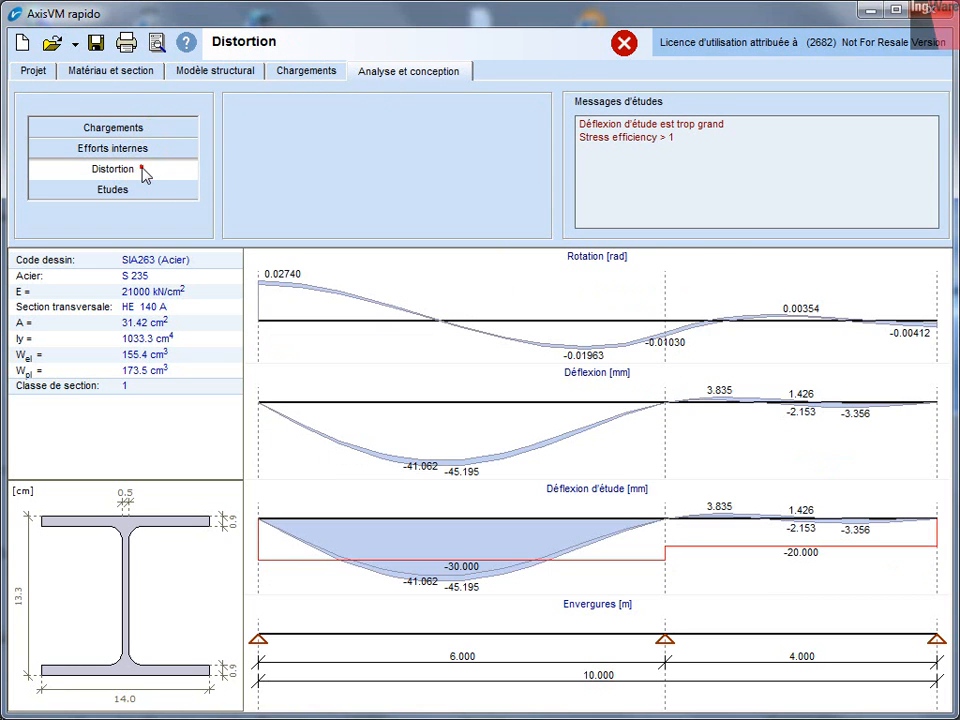
left_click(139, 191)
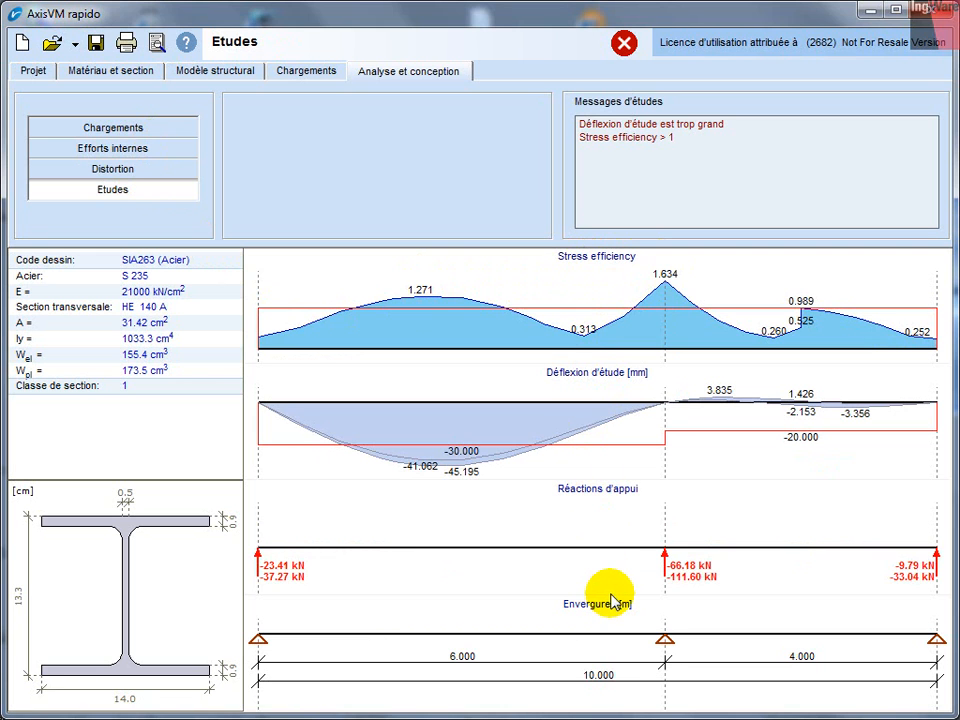
Step: Replace the beam profile with HE 160 B and check the recalculated internal forces and design results
left_click(133, 72)
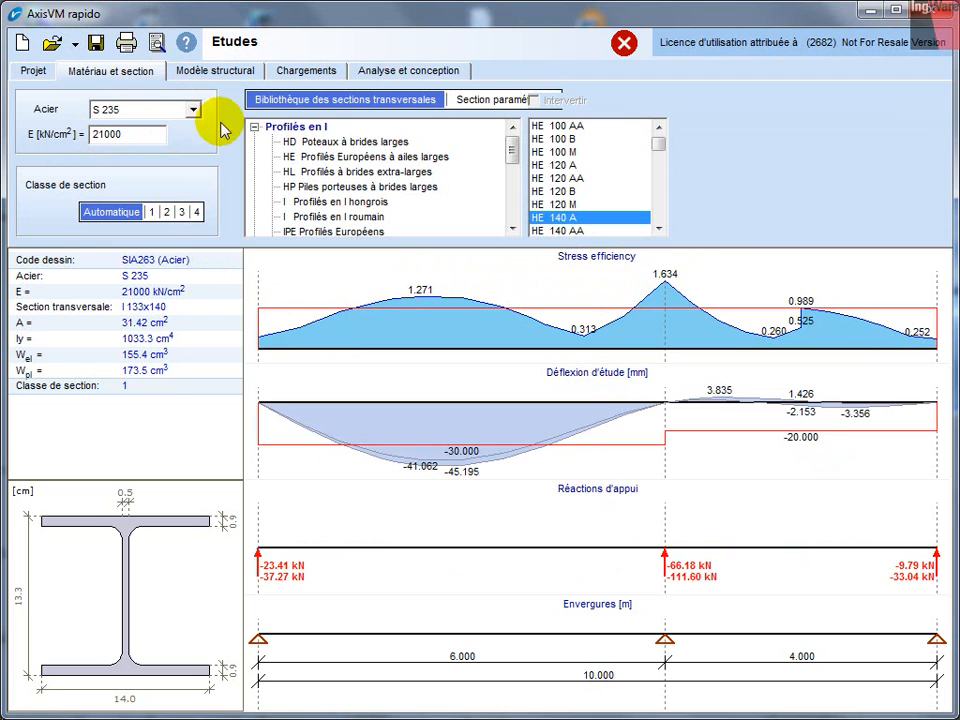
left_click(659, 228)
left_click(659, 228)
left_click(659, 228)
left_click(659, 228)
left_click(659, 228)
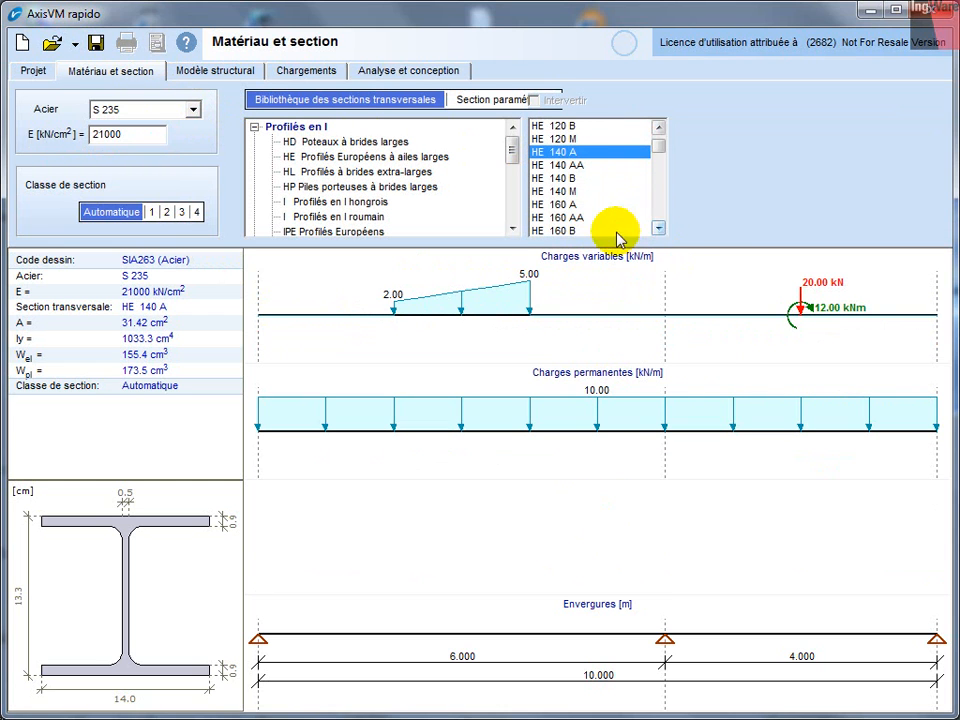
left_click(568, 231)
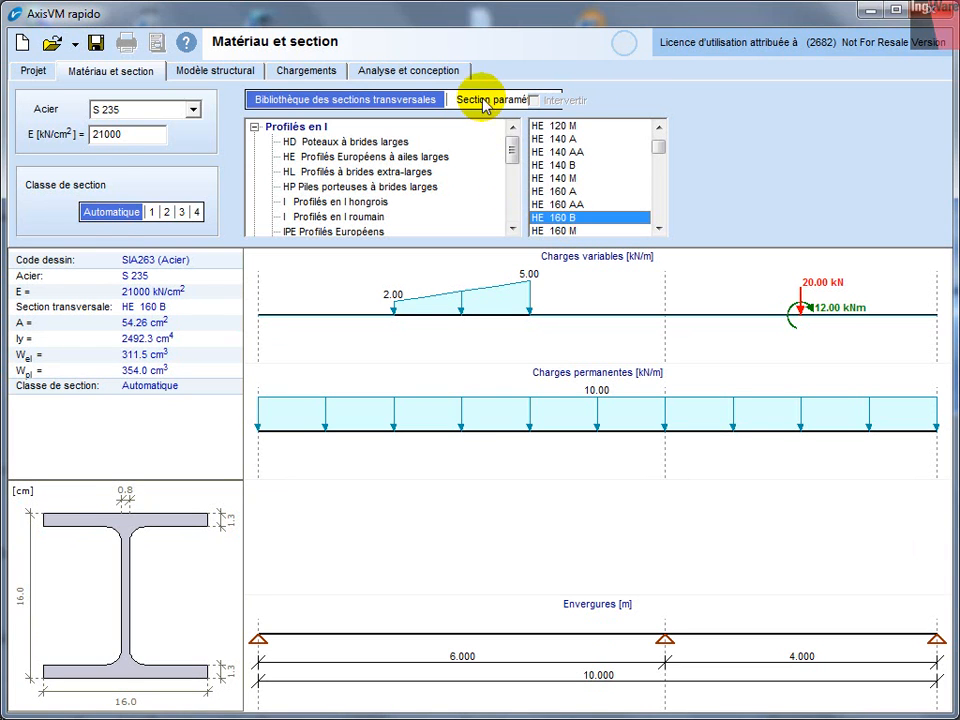
left_click(460, 74)
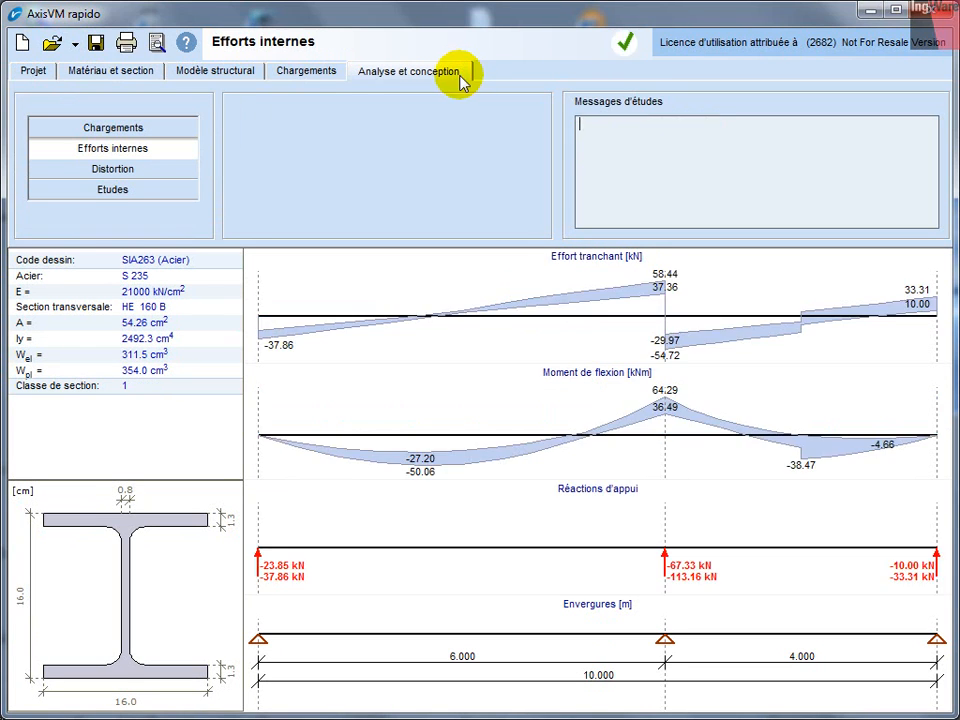
left_click(175, 190)
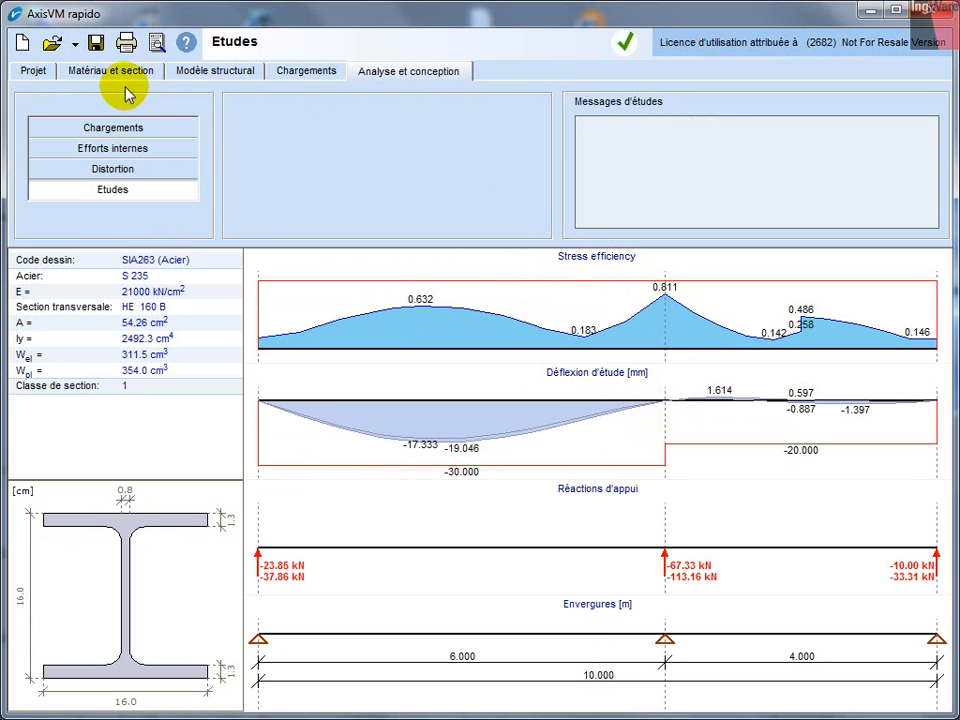
Step: Switch the design code to the SIA265 timber standard and set the timber grade to C24
left_click(42, 73)
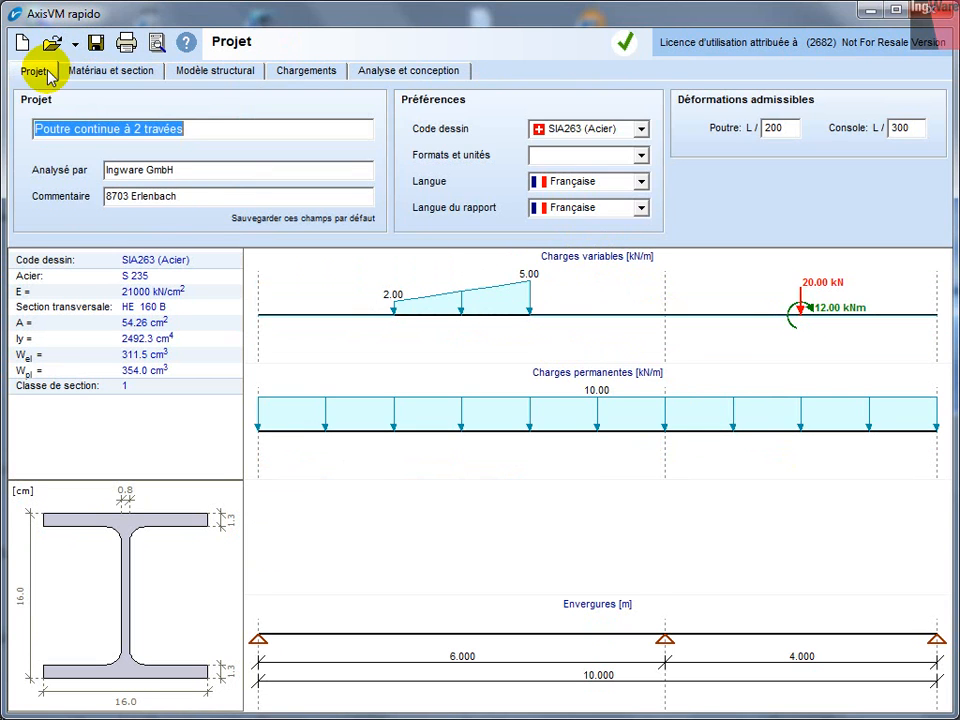
left_click(642, 130)
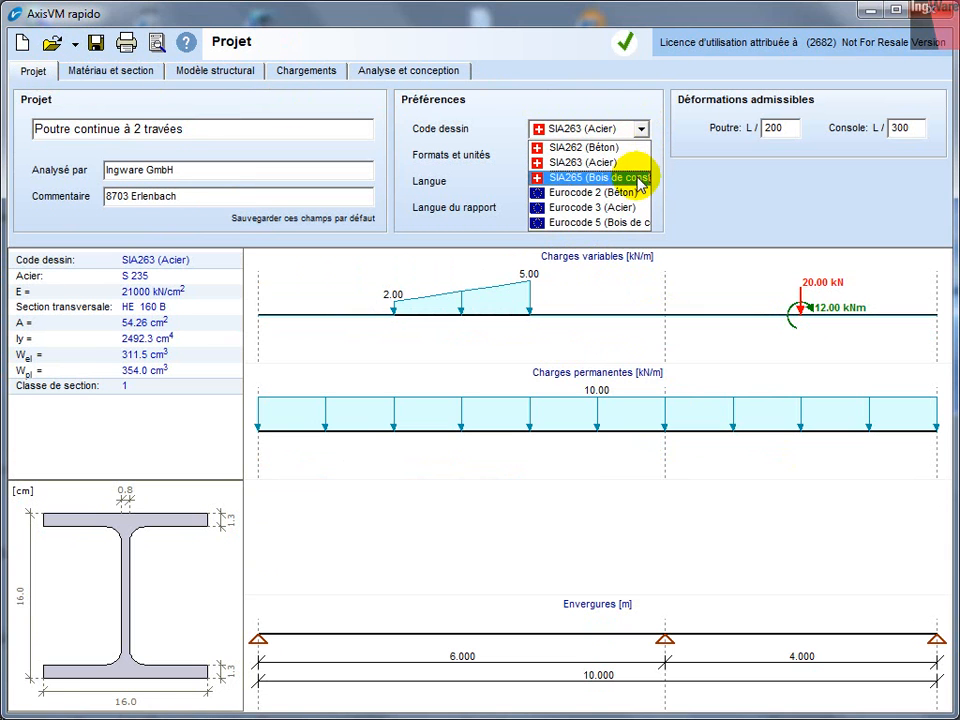
left_click(648, 177)
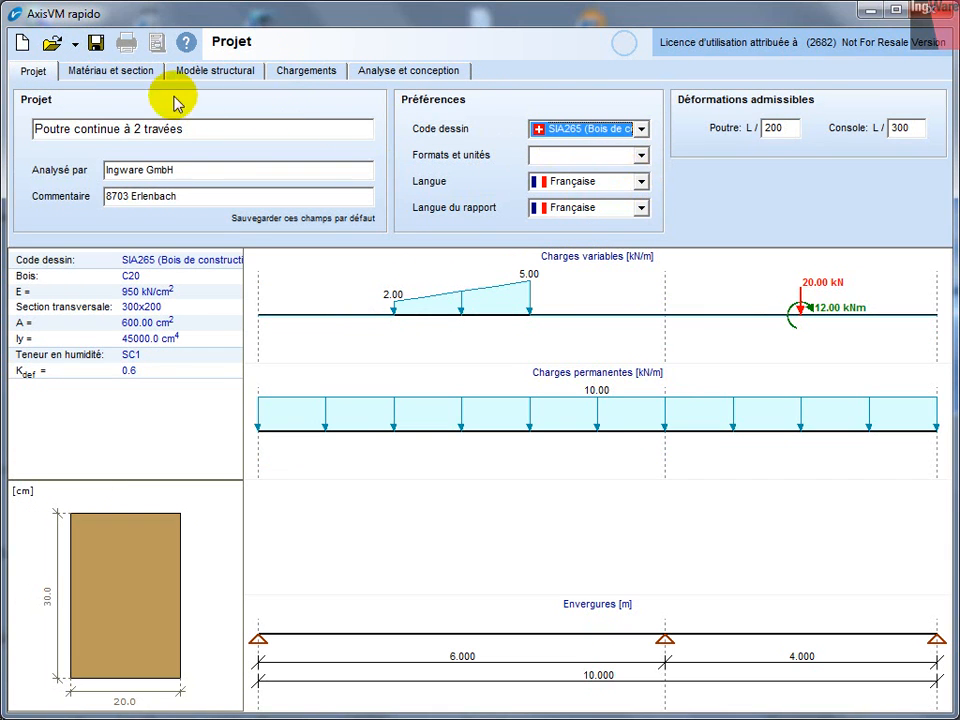
left_click(140, 75)
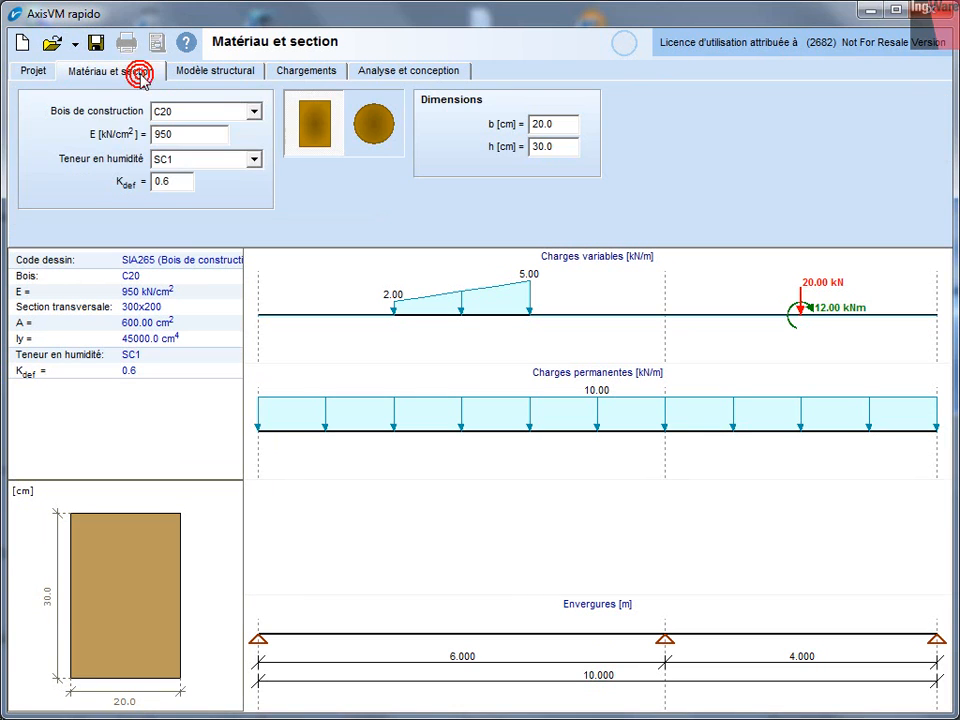
left_click(251, 116)
left_click(200, 142)
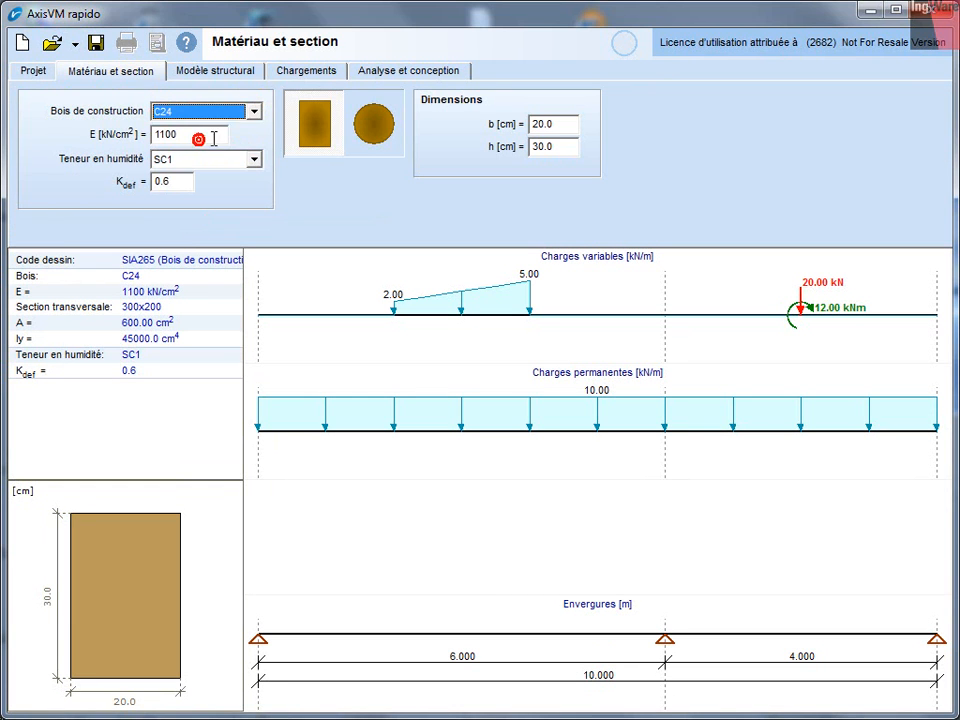
Step: Set the rectangular timber section to 25 cm wide and 34 cm high and check the analysis and design results
left_click(556, 123)
type("25")
key("Tab")
type("3")
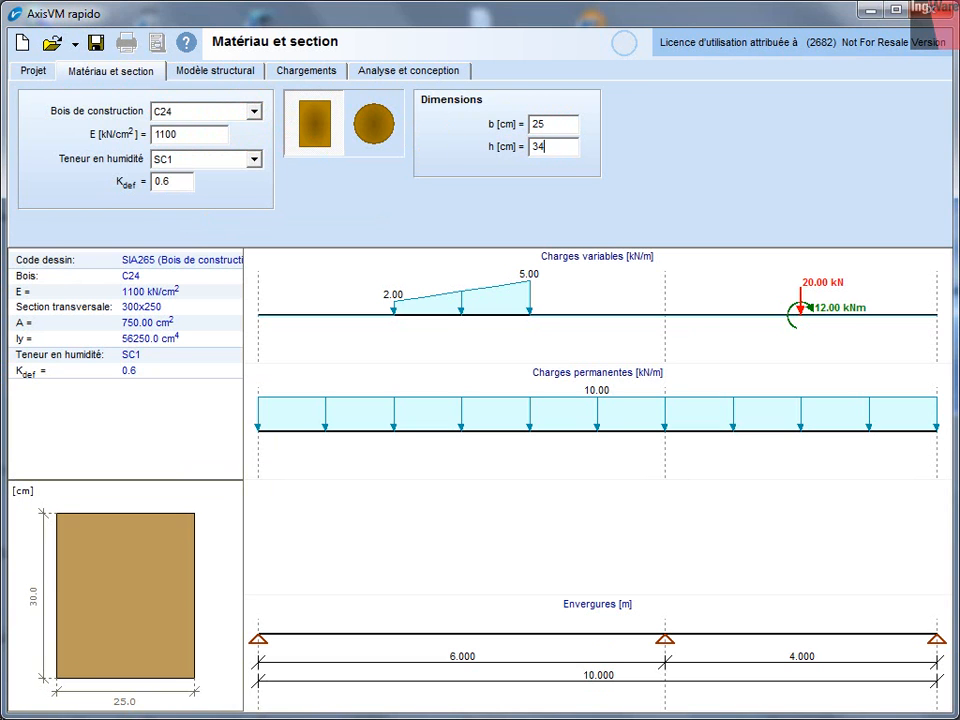
left_click(451, 75)
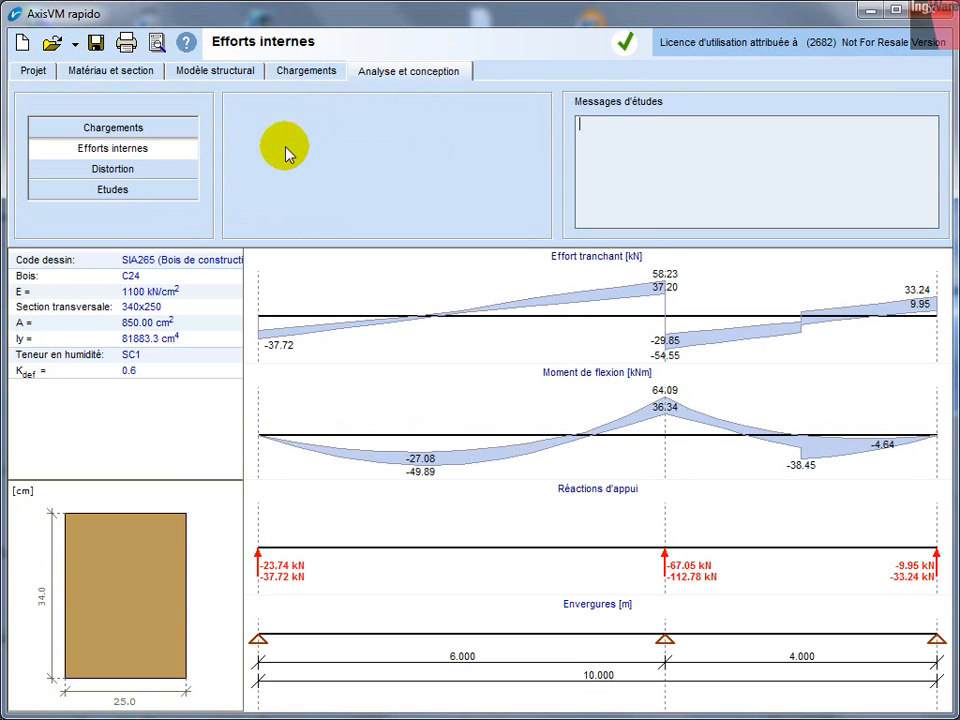
left_click(155, 190)
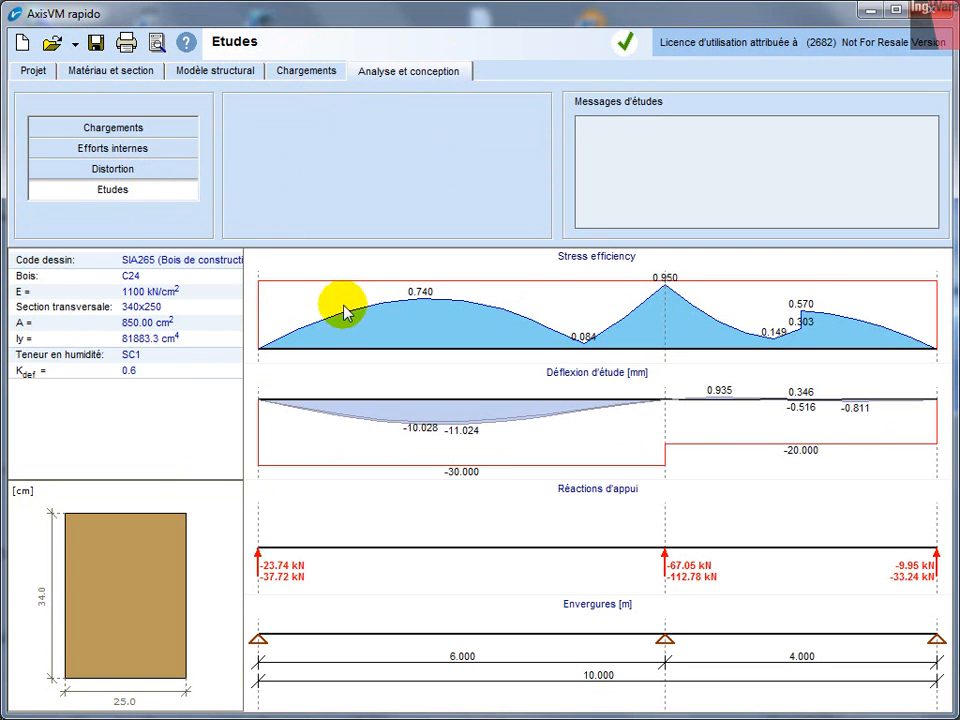